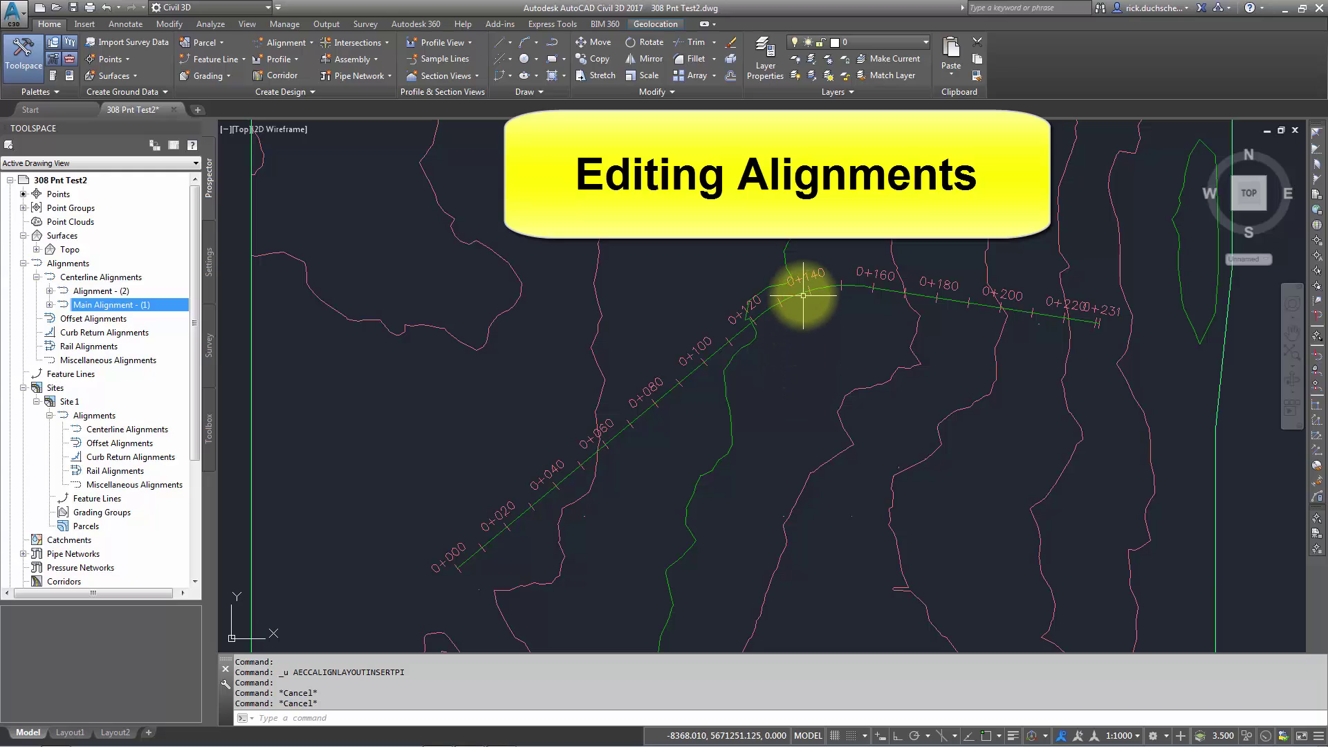
- Select Alignment - (2) and stretch its 0+000 start point northward, with a second stretch due west to lengthen the first tangent
mouse_move(802, 293)
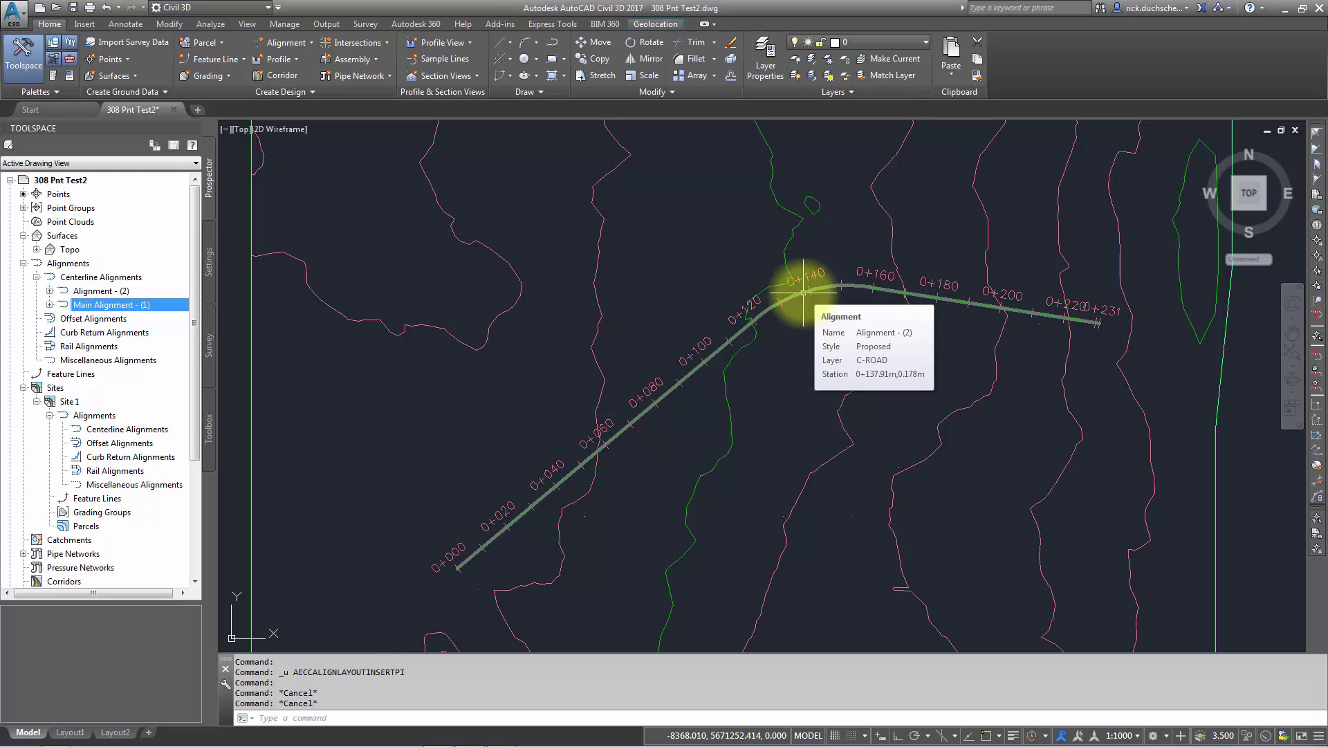
click(802, 293)
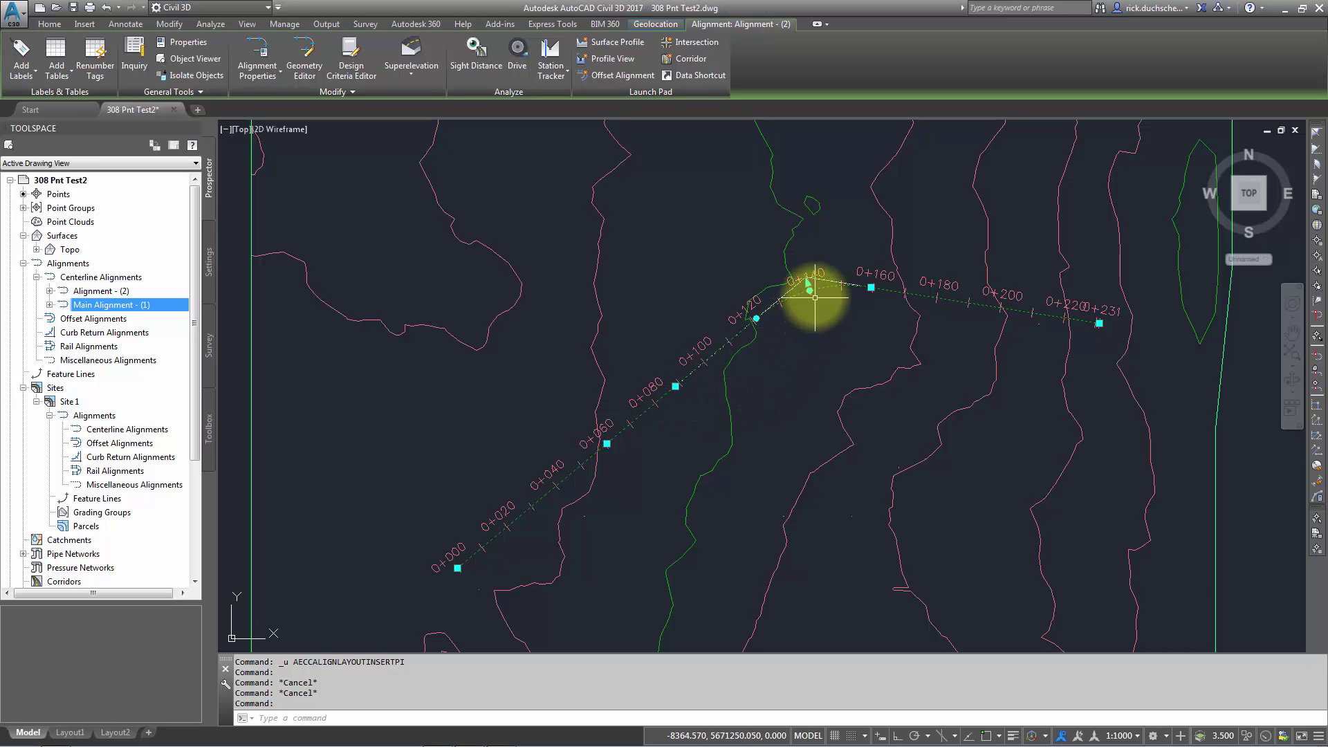
scroll(825, 282, up, 6)
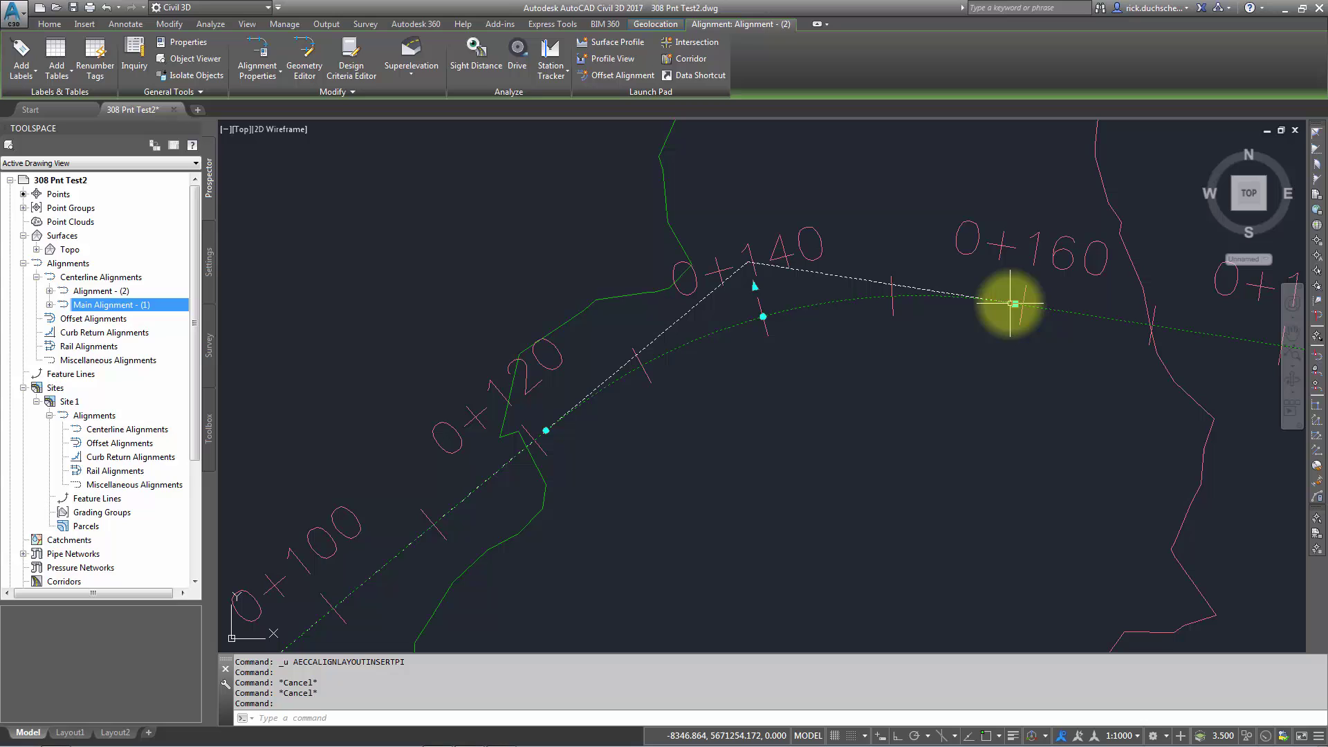
scroll(735, 384, down, 2)
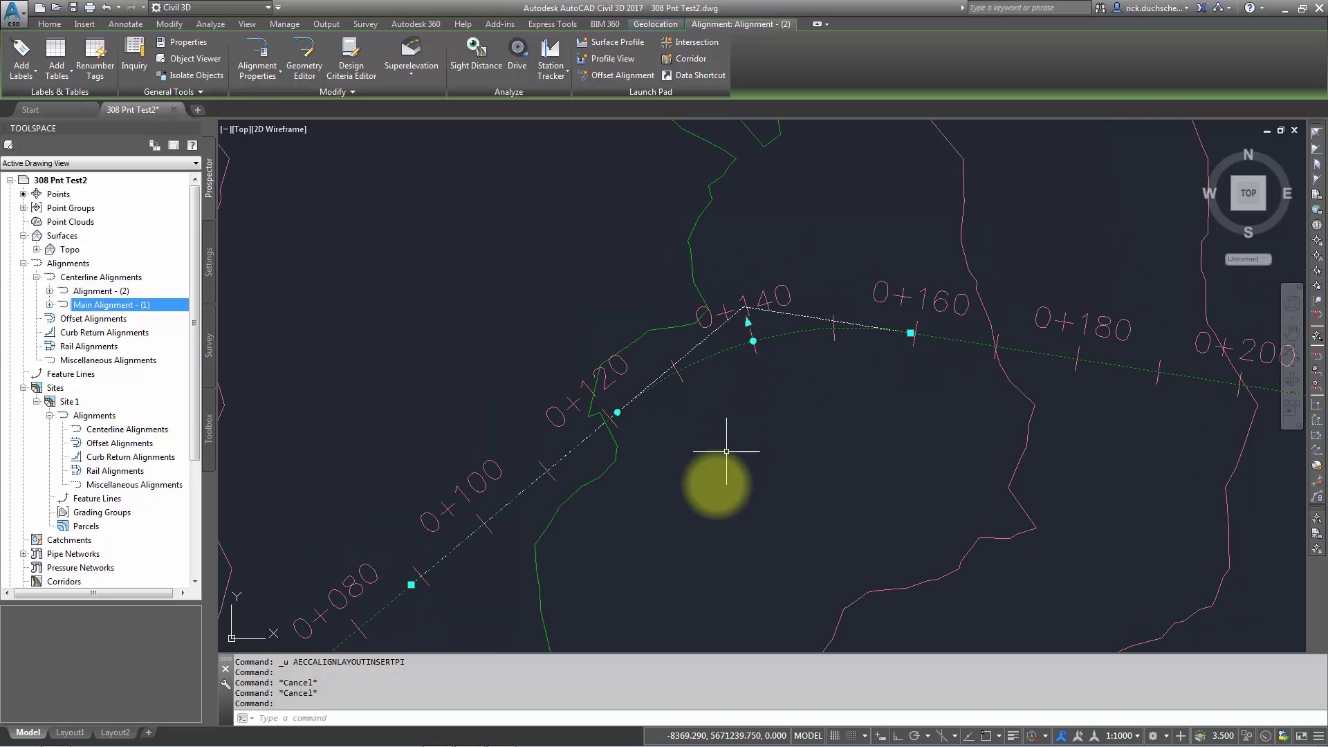
middle_drag(726, 451, 999, 267)
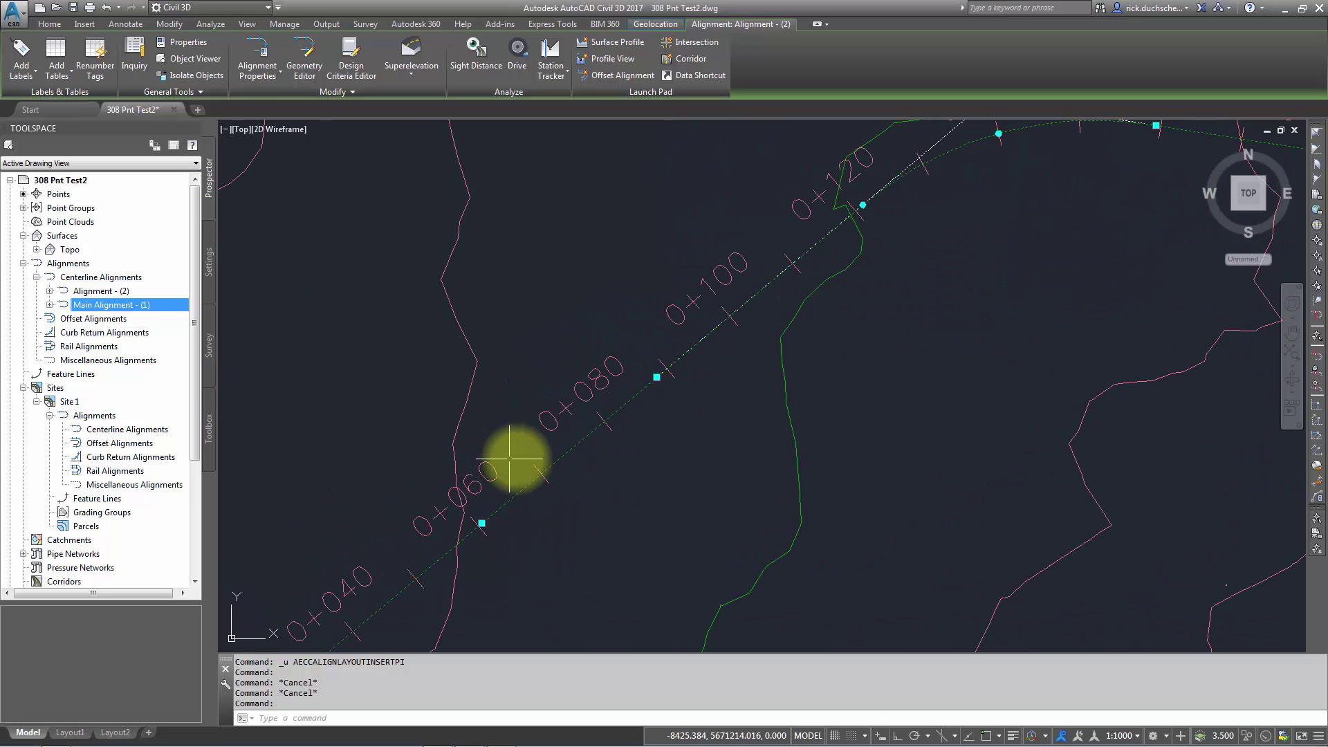
scroll(510, 458, down, 4)
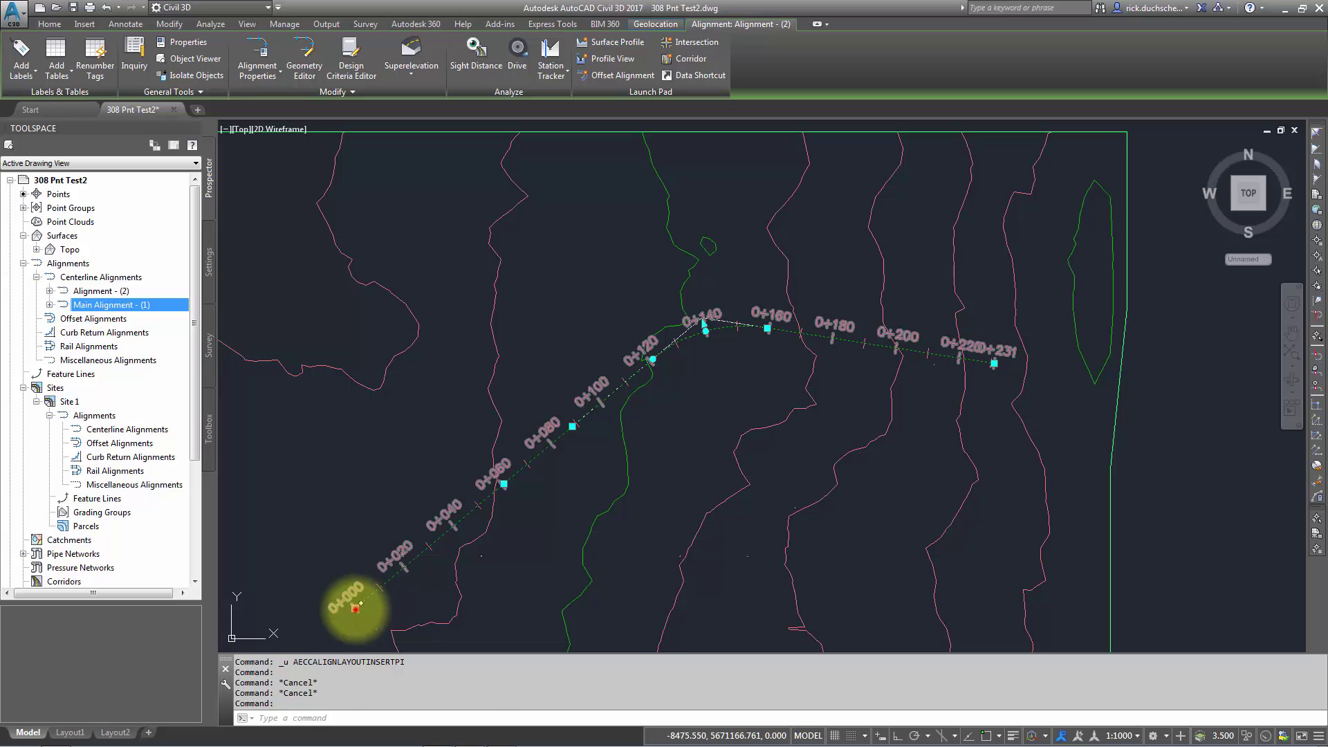
click(355, 609)
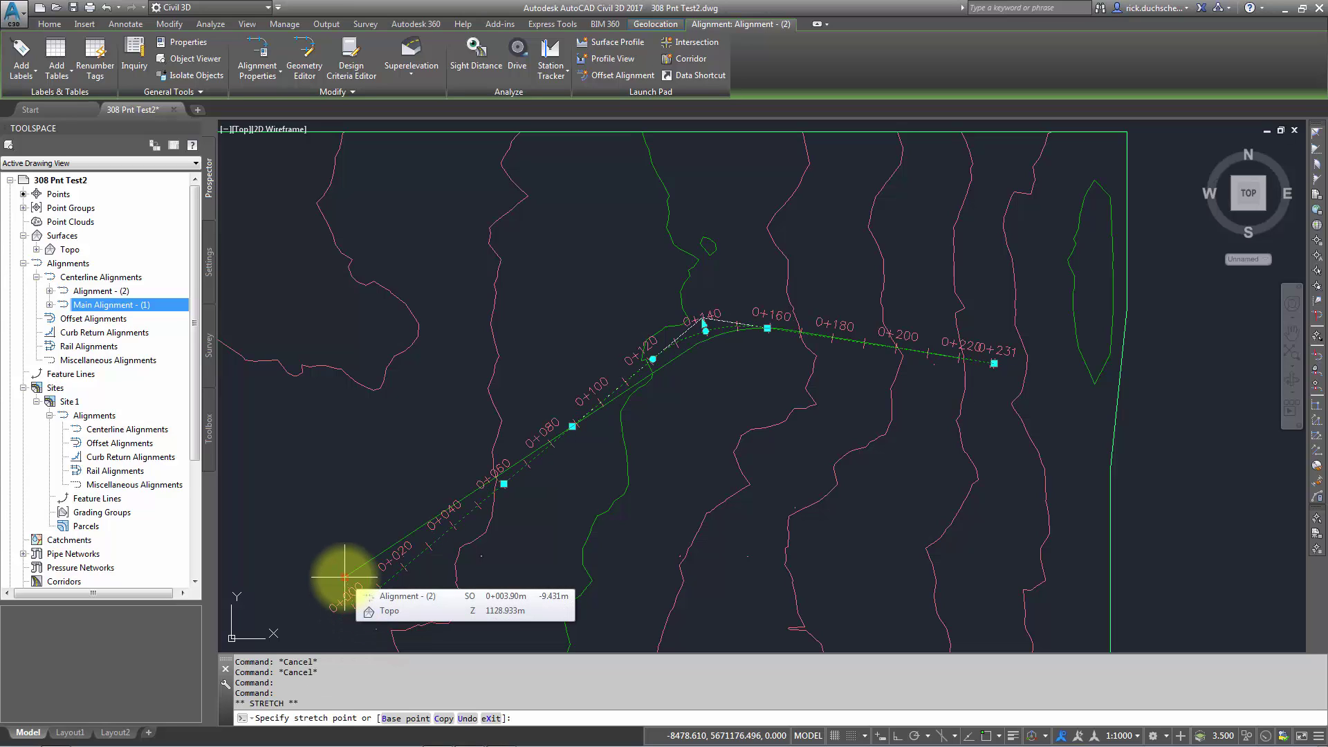
click(345, 576)
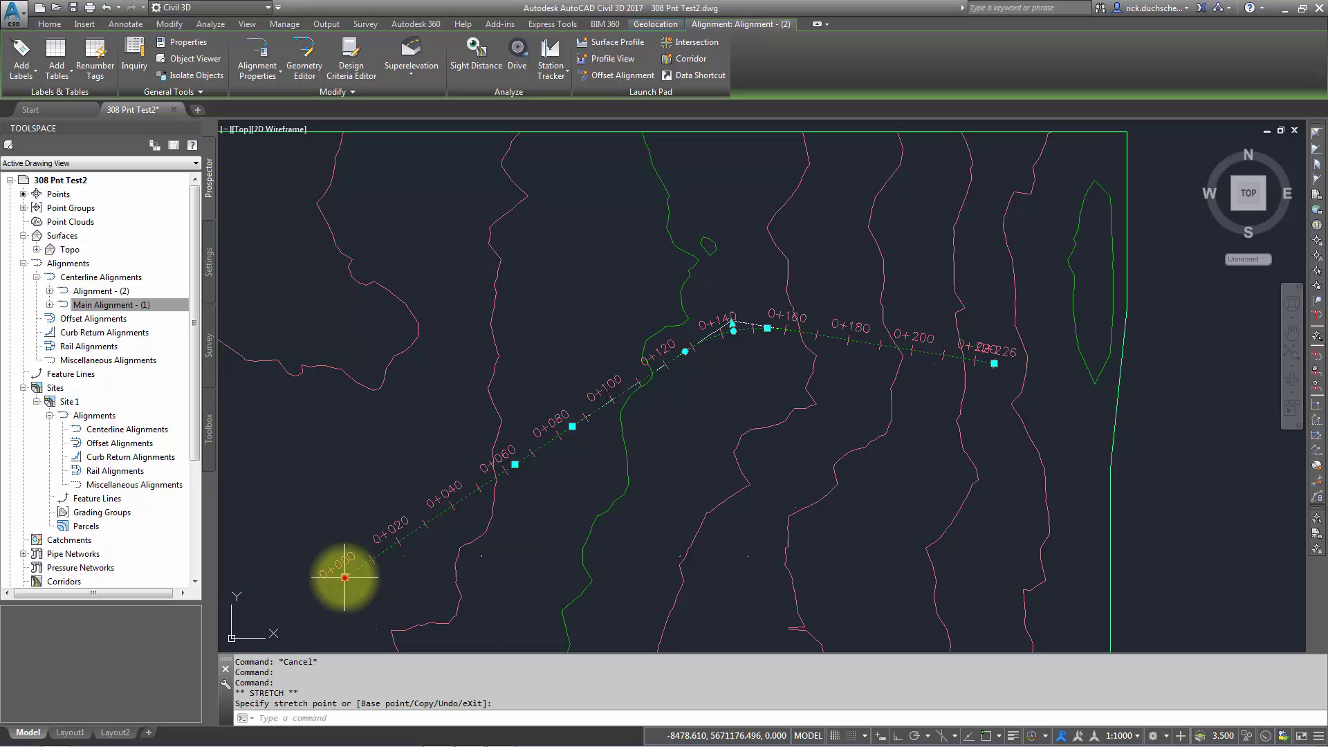
click(345, 576)
click(283, 576)
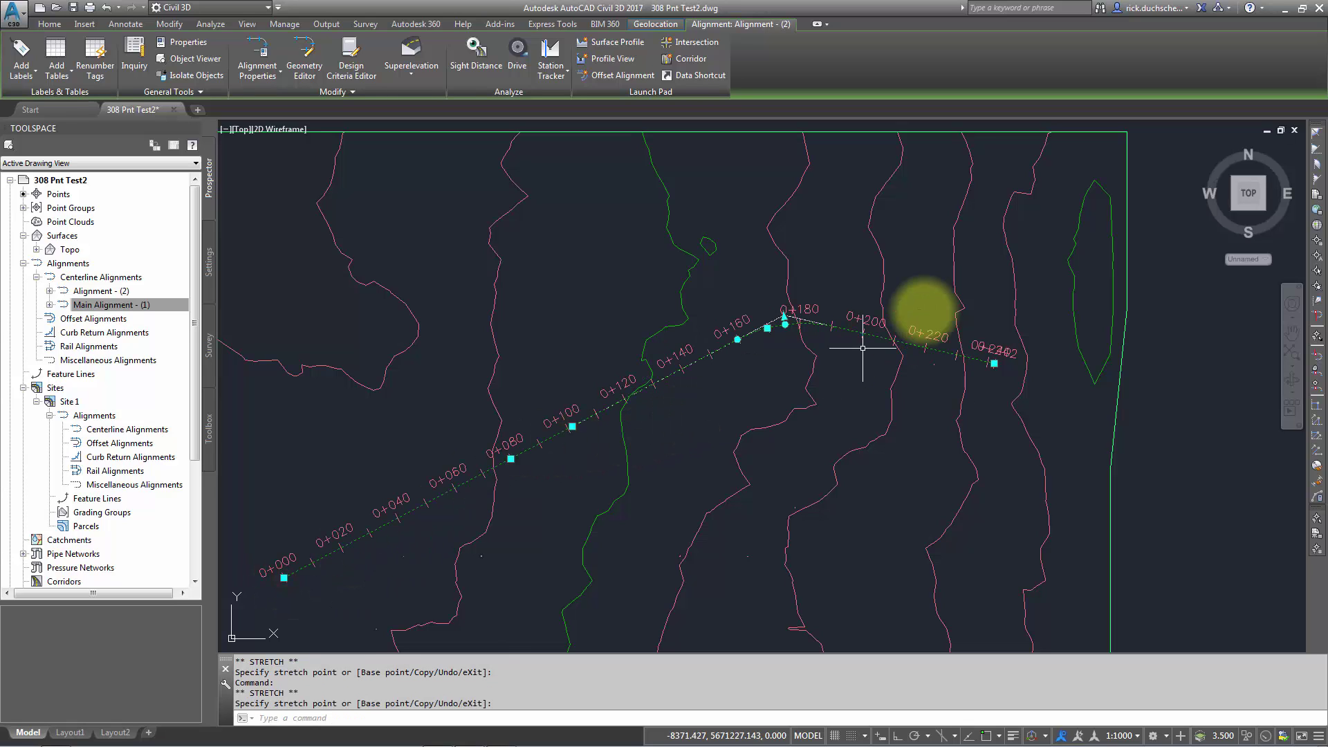
- Move the curve's start point back along the incoming tangent of Alignment - (2) and tighten the curve by moving its radius grip toward the PI
scroll(785, 321, up, 5)
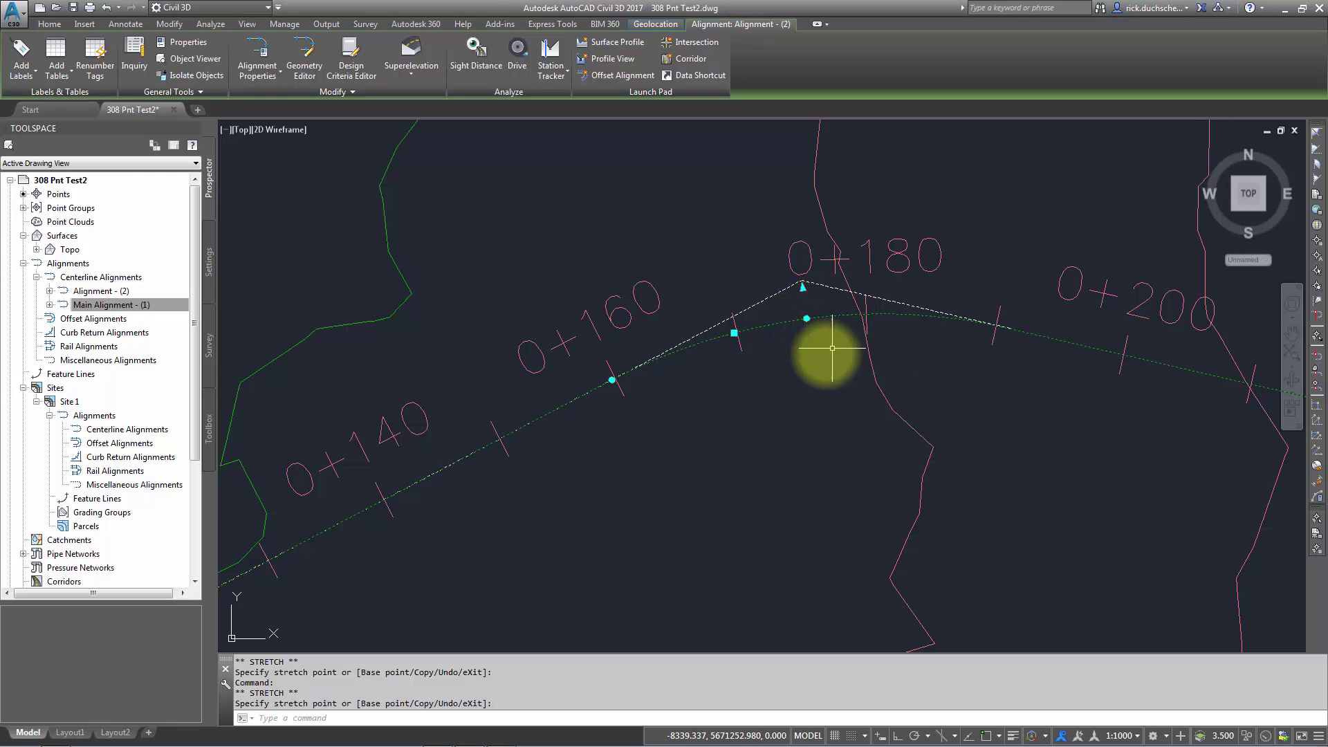
click(613, 379)
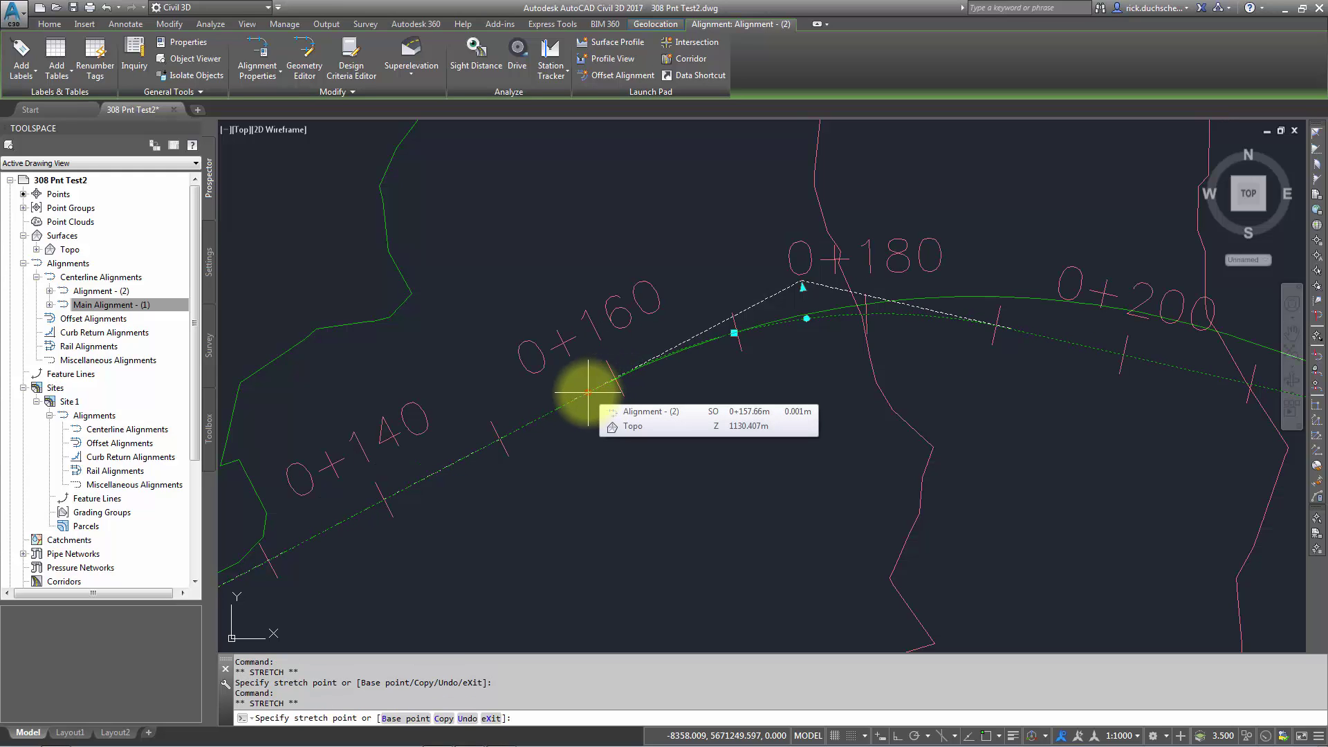
click(587, 392)
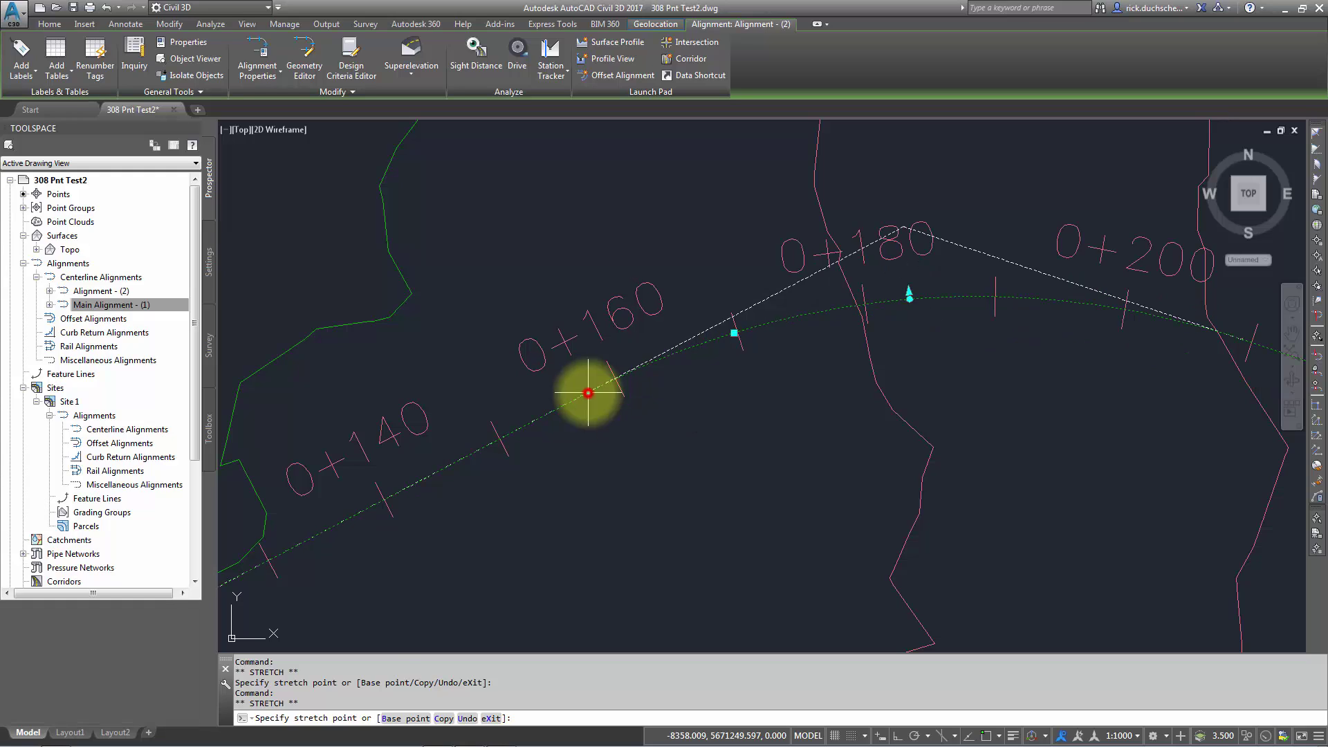
click(910, 299)
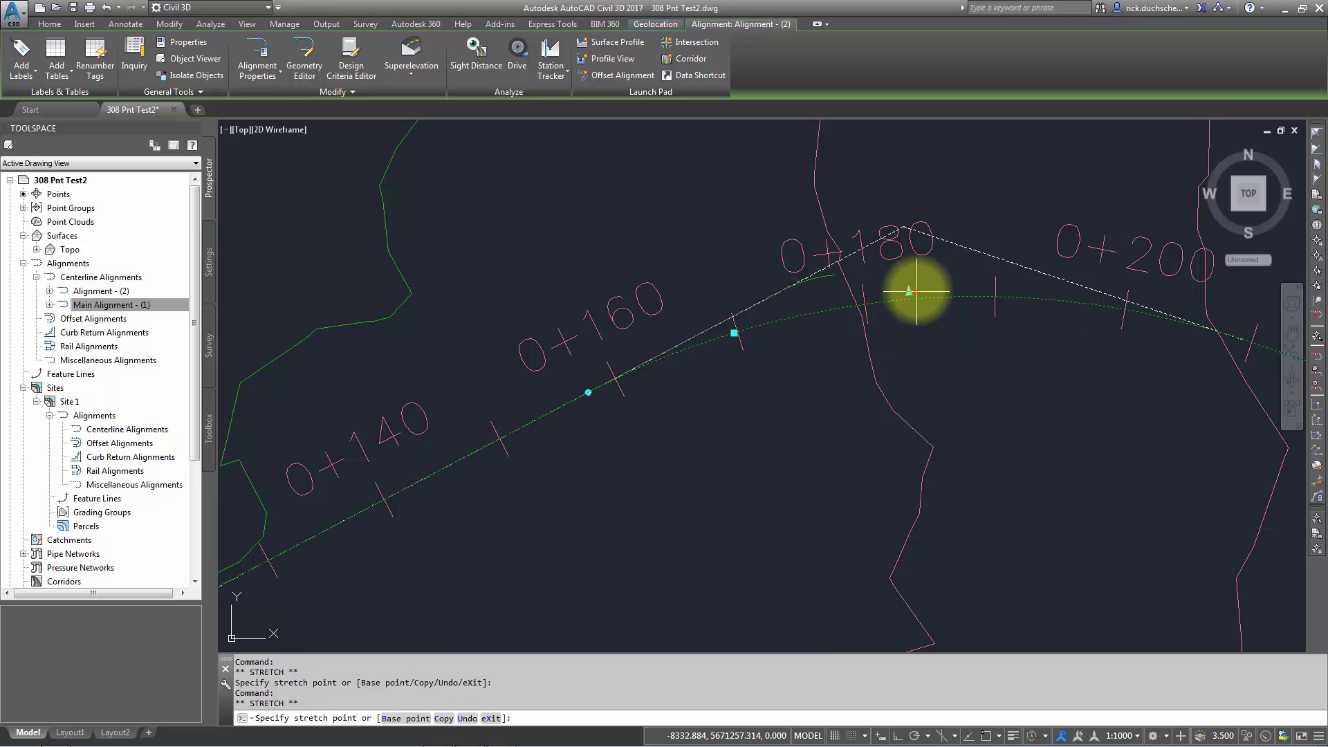
click(906, 275)
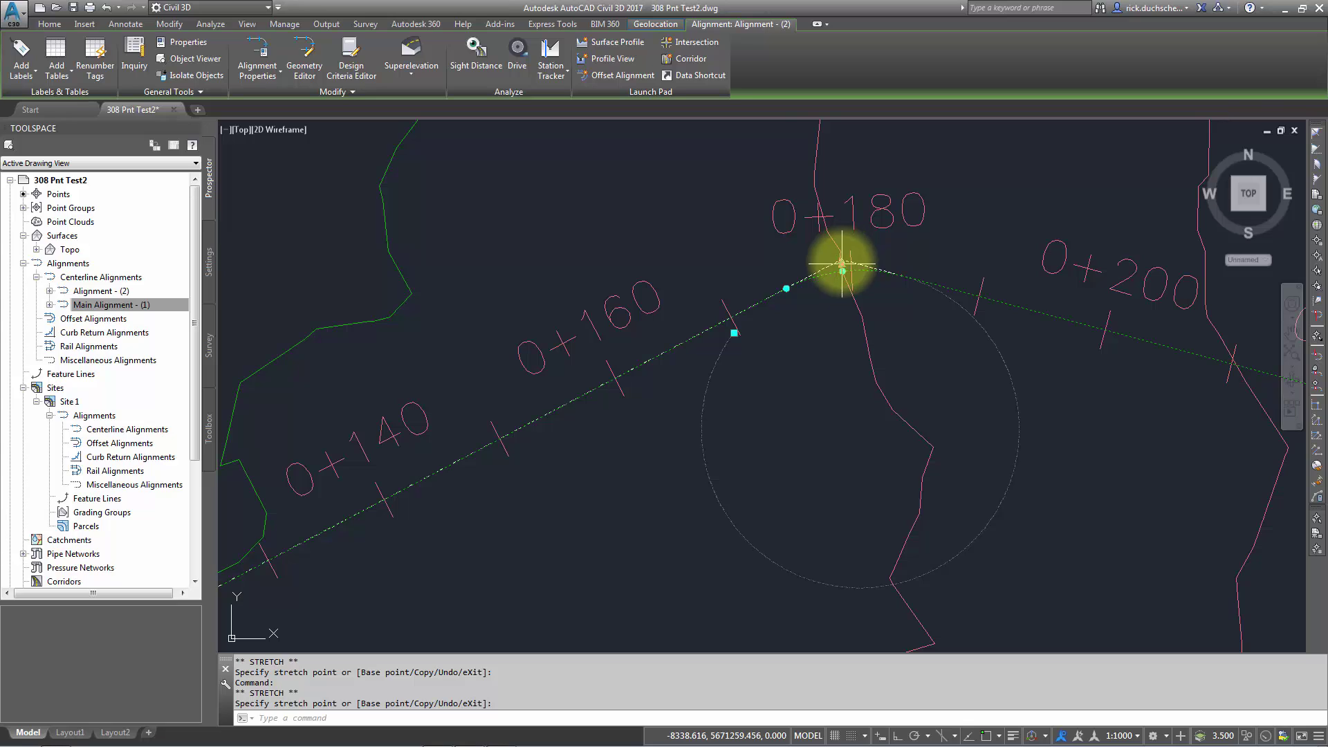
- Fine-tune the curve near station 0+180 by stretching its radius grip closer to the PI
scroll(842, 264, up, 6)
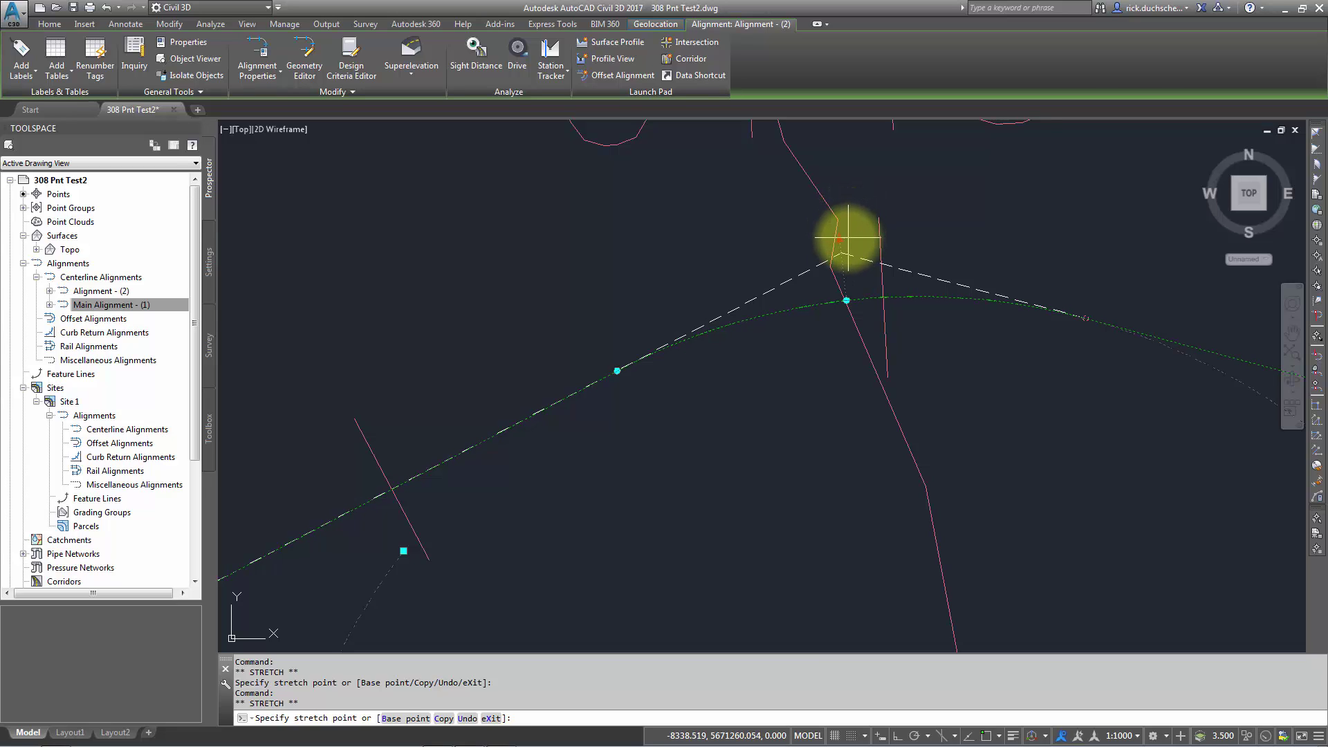
click(848, 239)
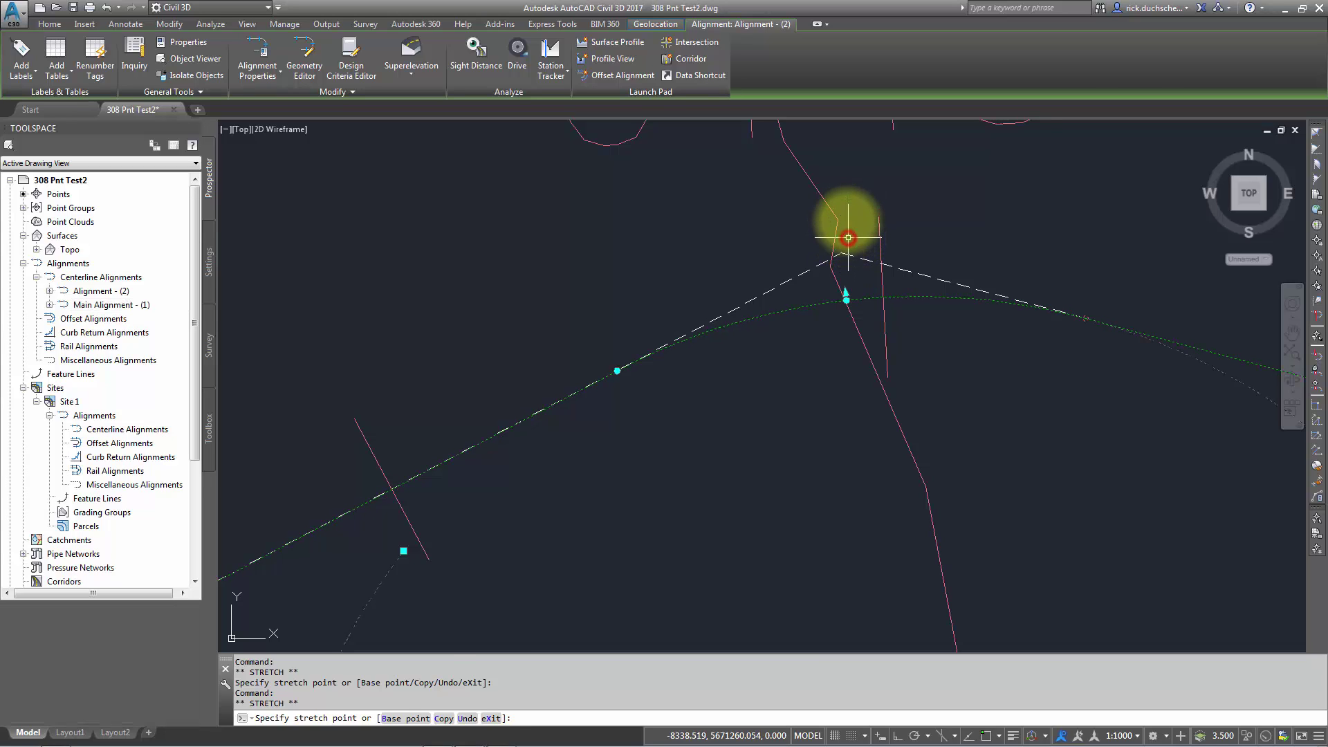
click(845, 295)
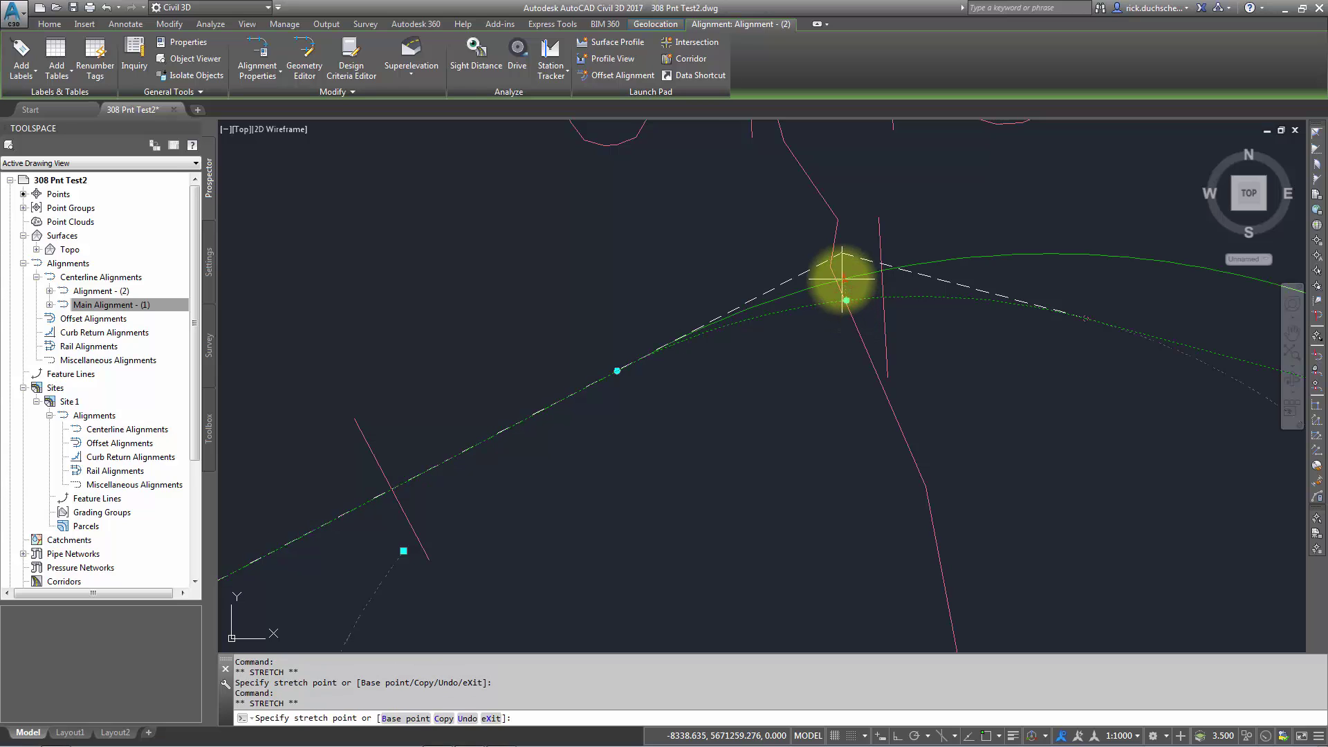
click(844, 281)
scroll(924, 283, down, 6)
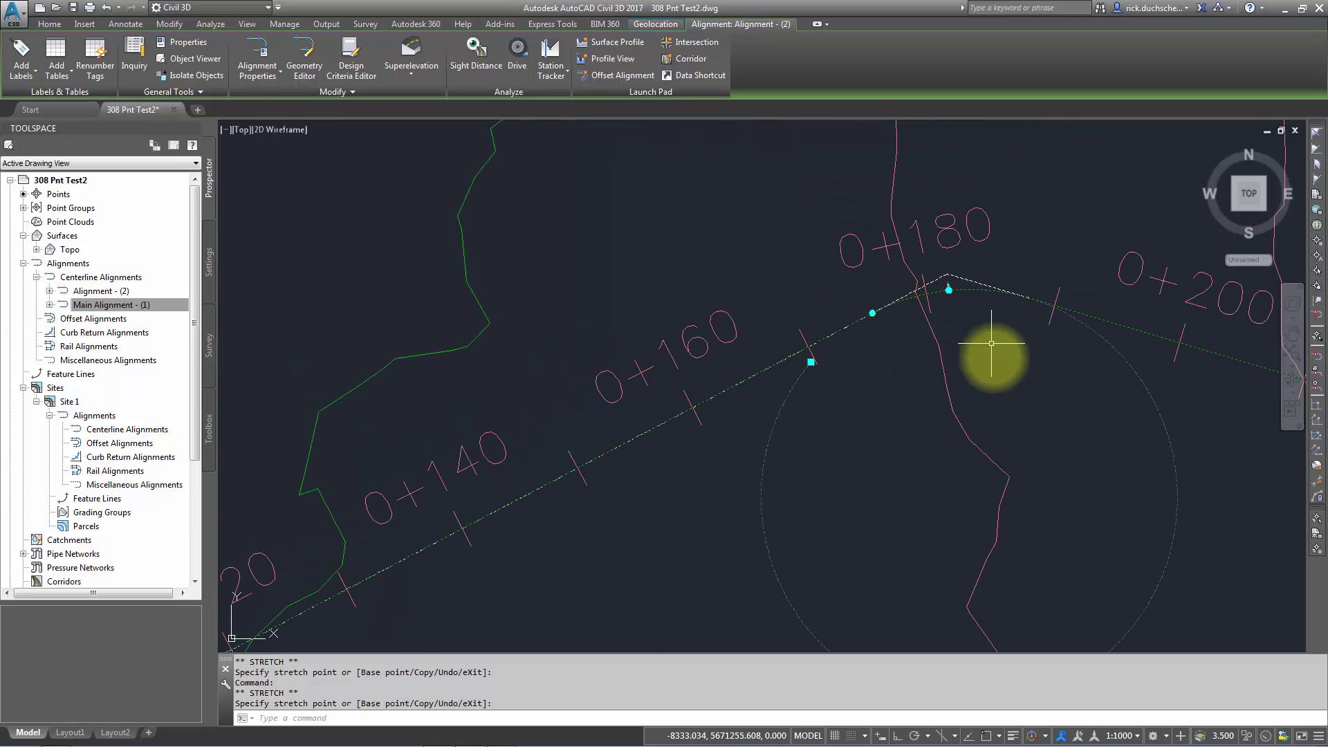
scroll(783, 232, down, 2)
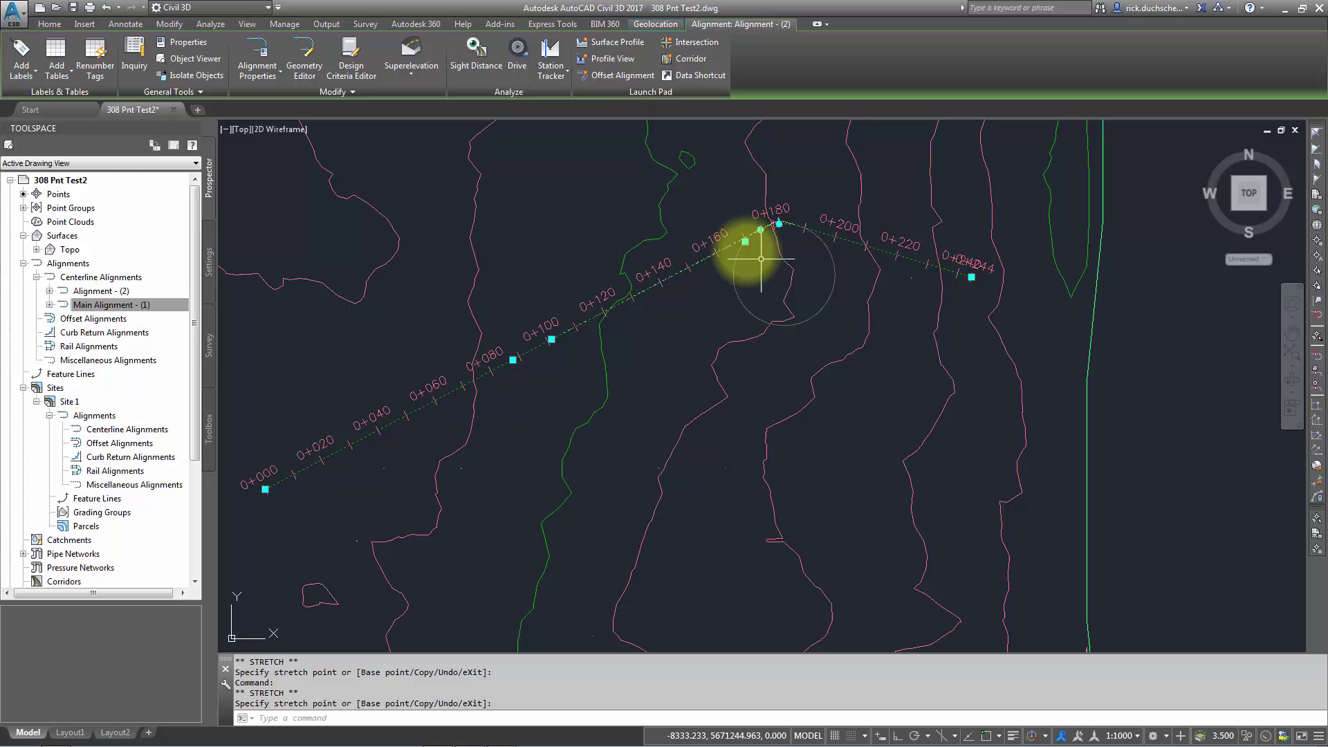
- Edit the geometry of Alignment - (2) and insert a PI on the first tangent between stations 0+060 and 0+080
right_click(719, 252)
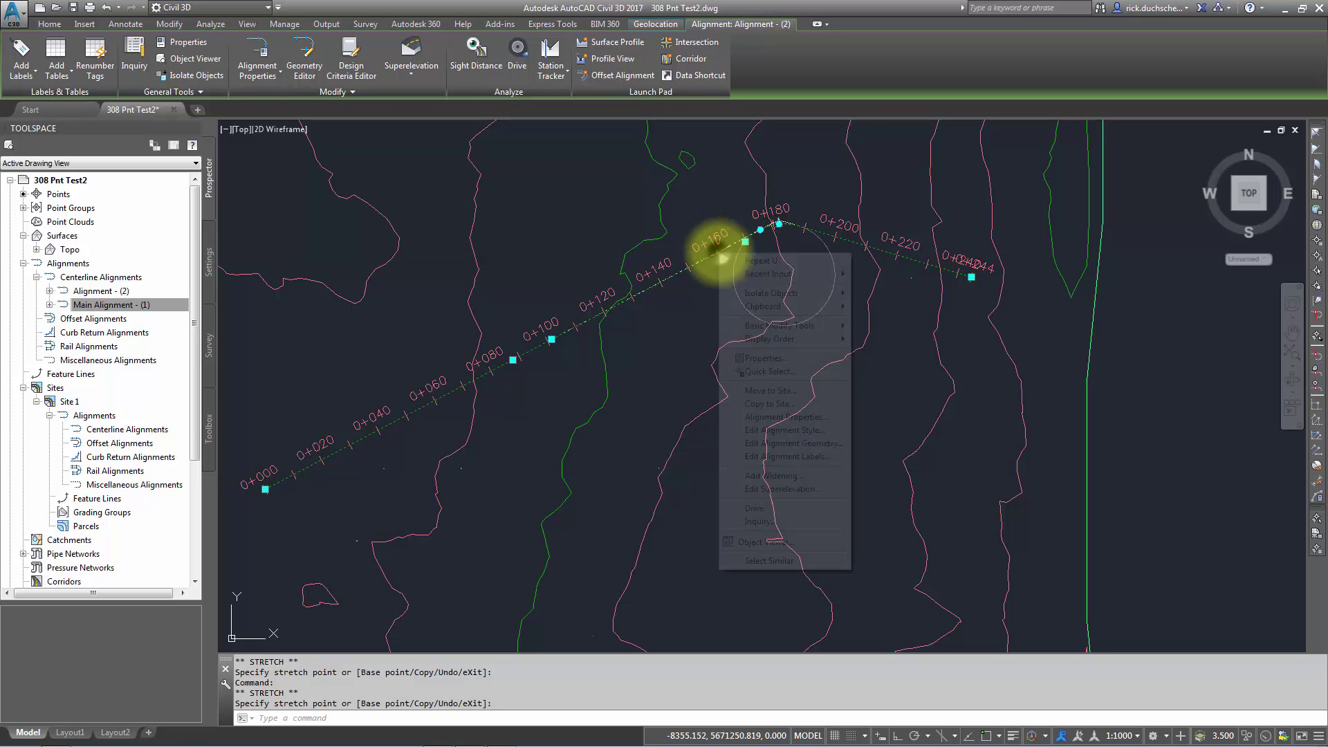
click(790, 444)
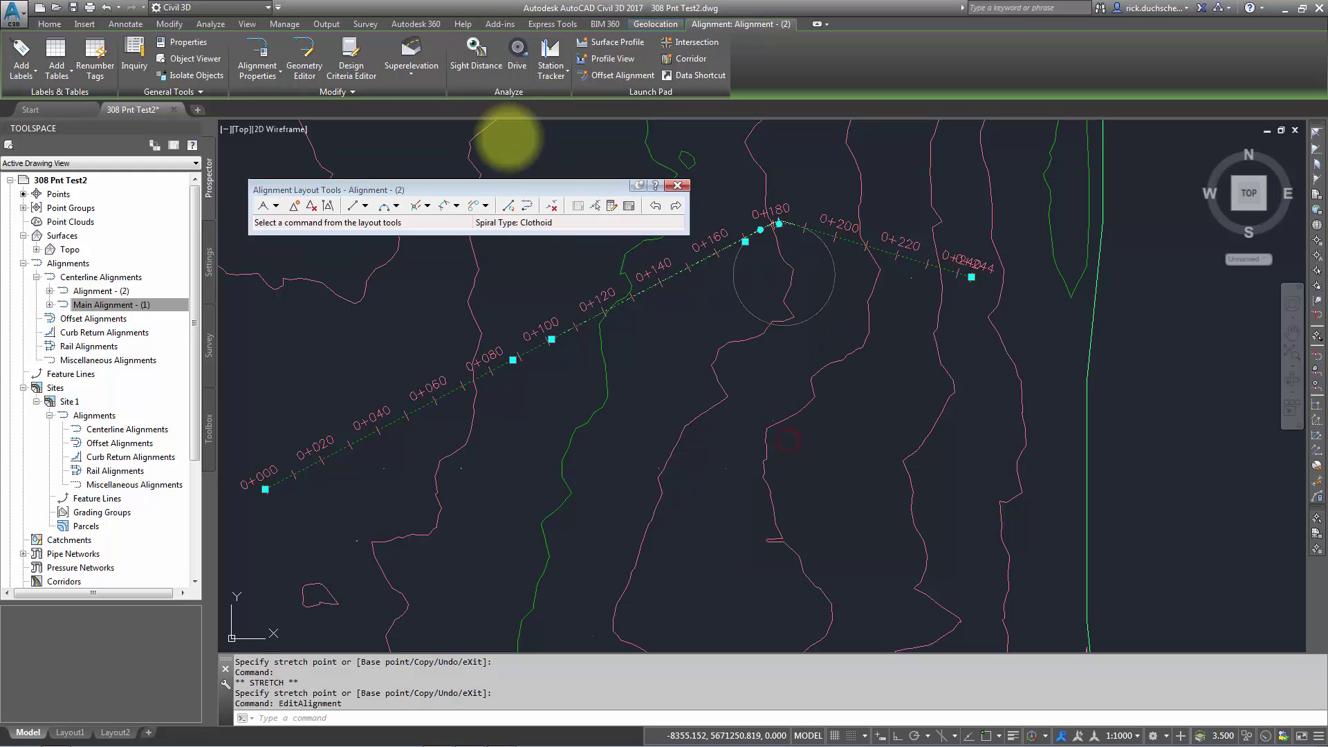
drag(494, 188, 634, 147)
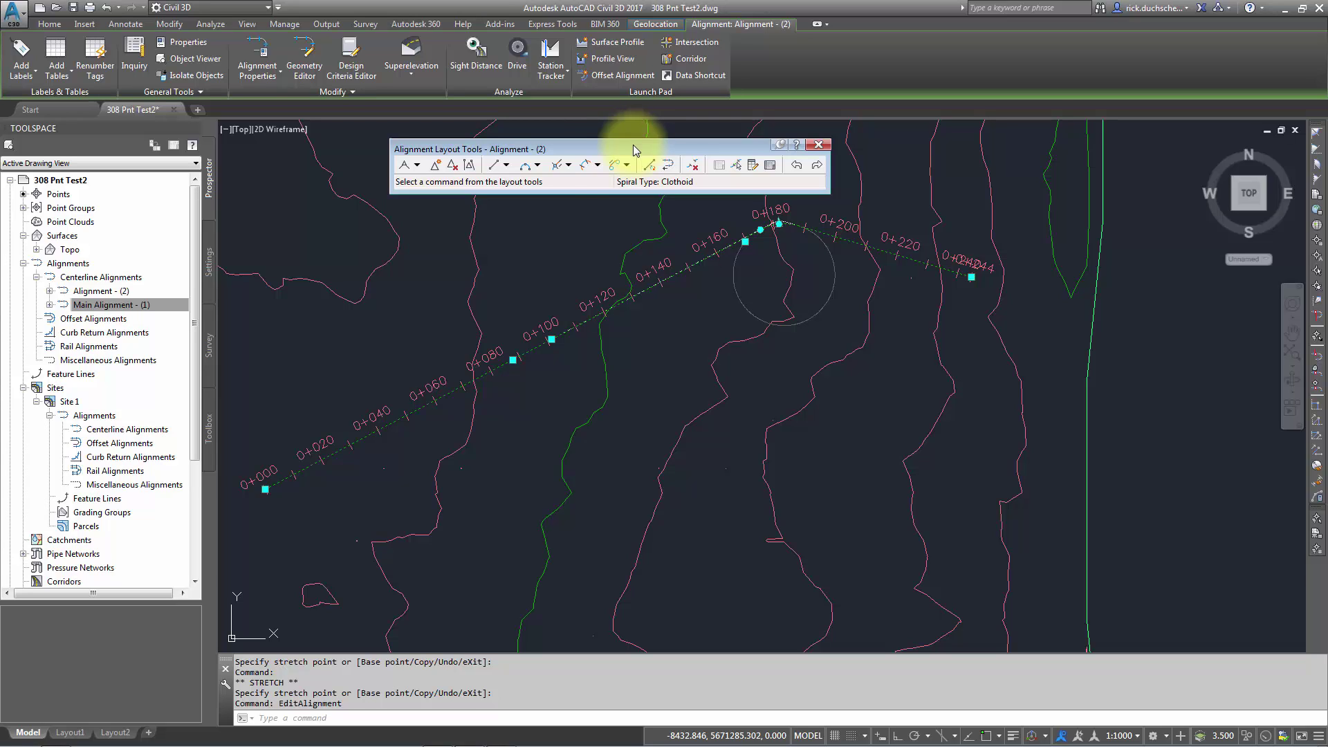
click(435, 166)
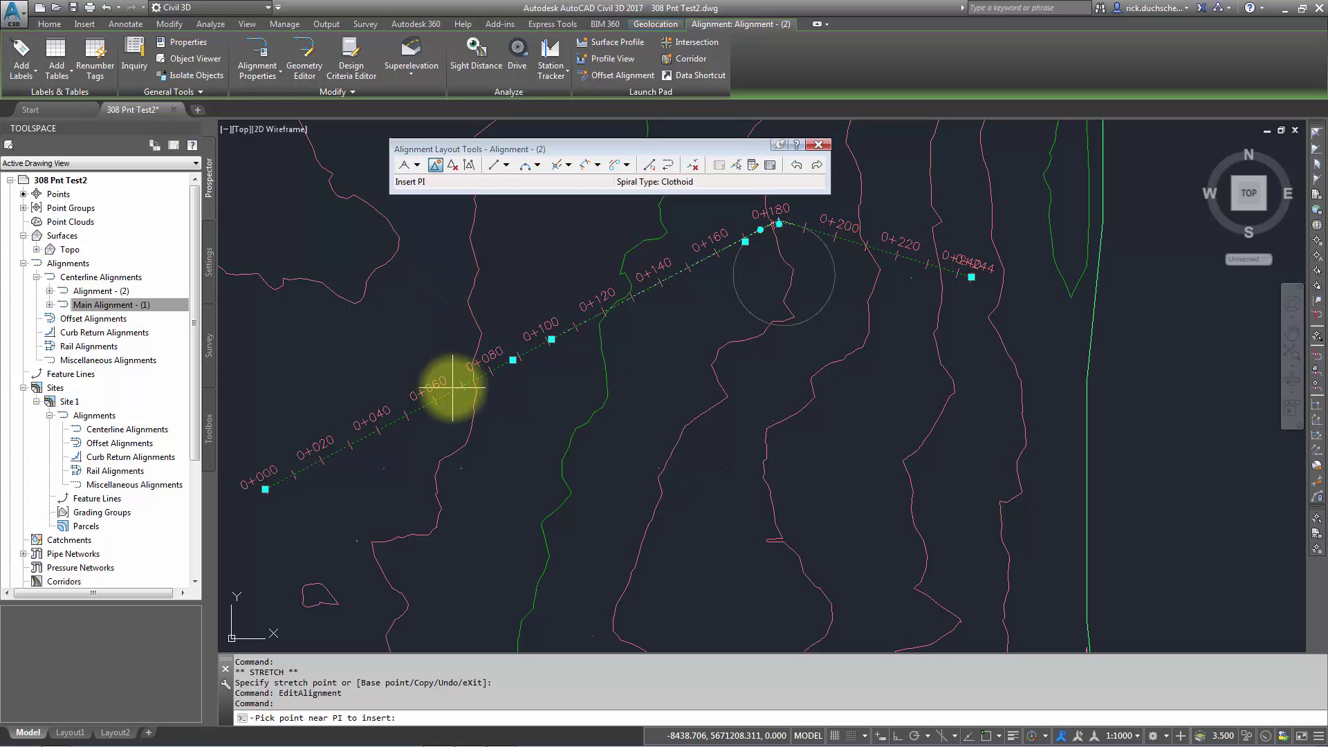
scroll(453, 384, up, 2)
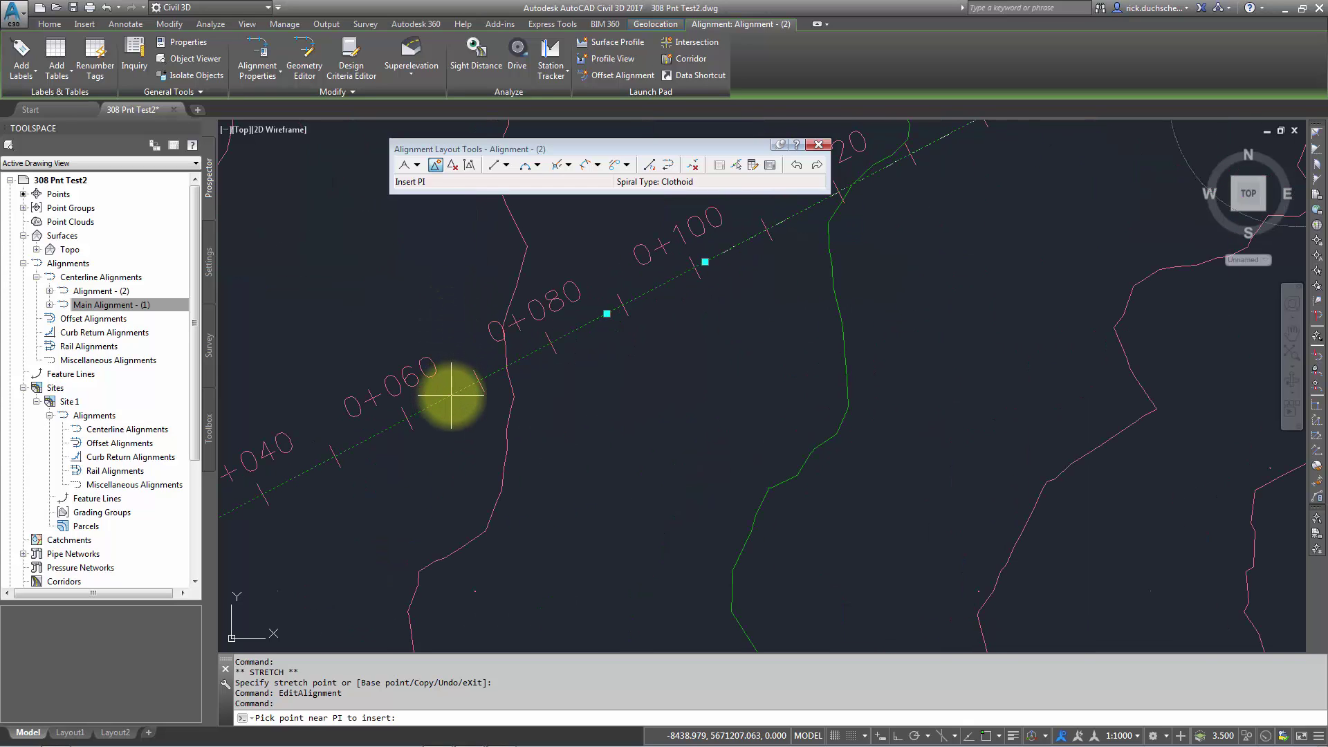
click(451, 394)
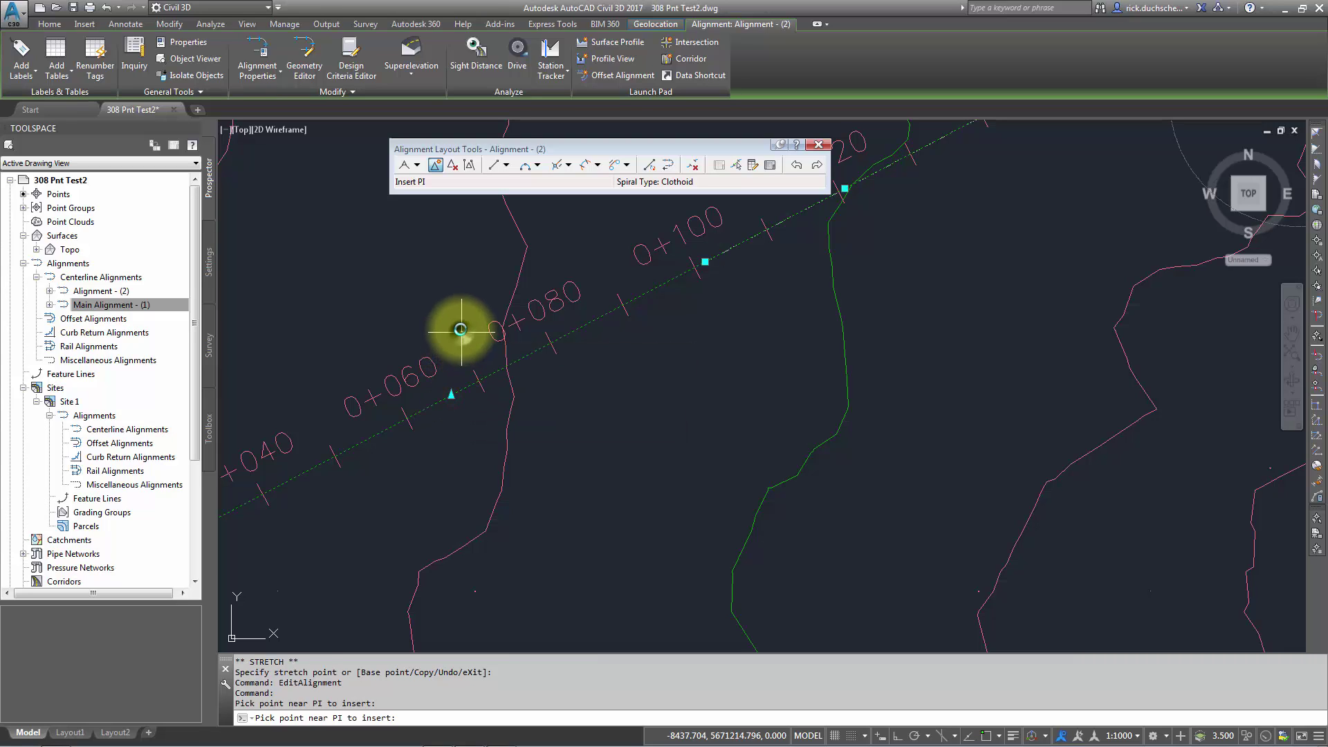
key(Return)
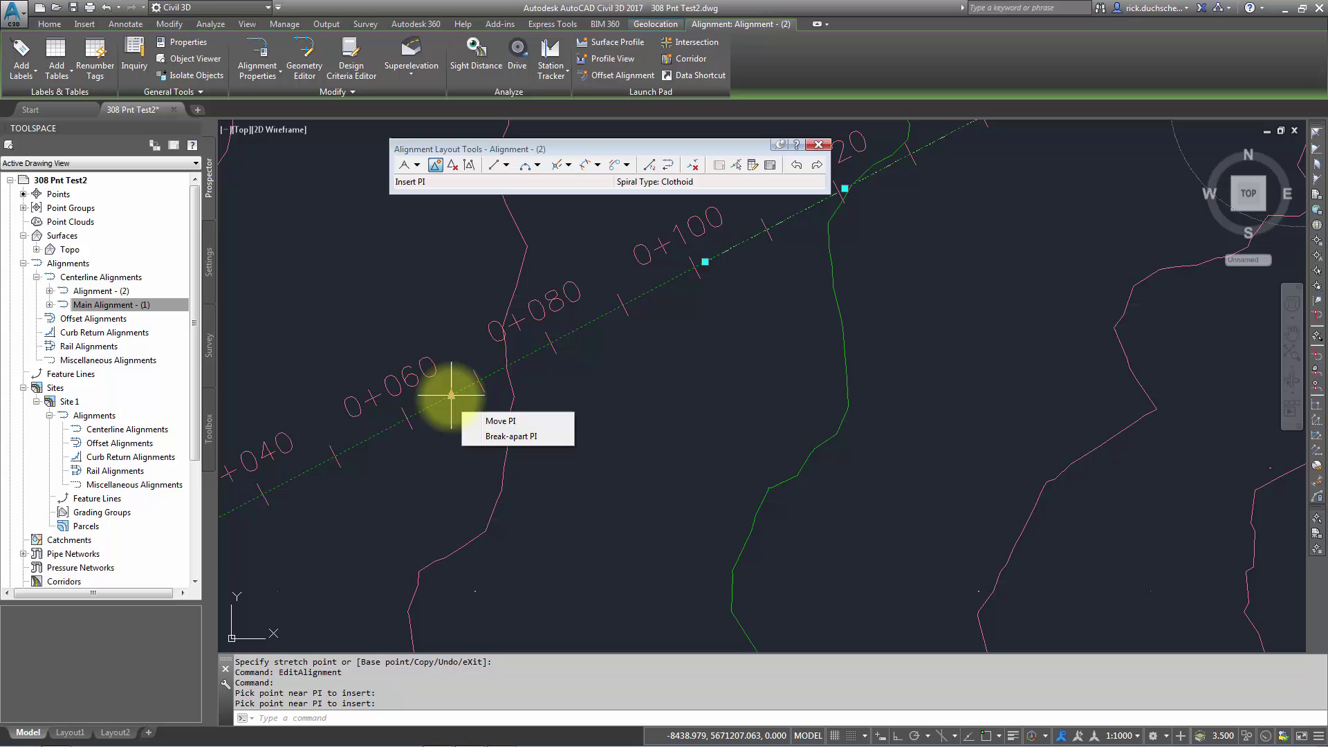
- Move the inserted PI southeast of the first tangent so that the alignment bends there
click(450, 393)
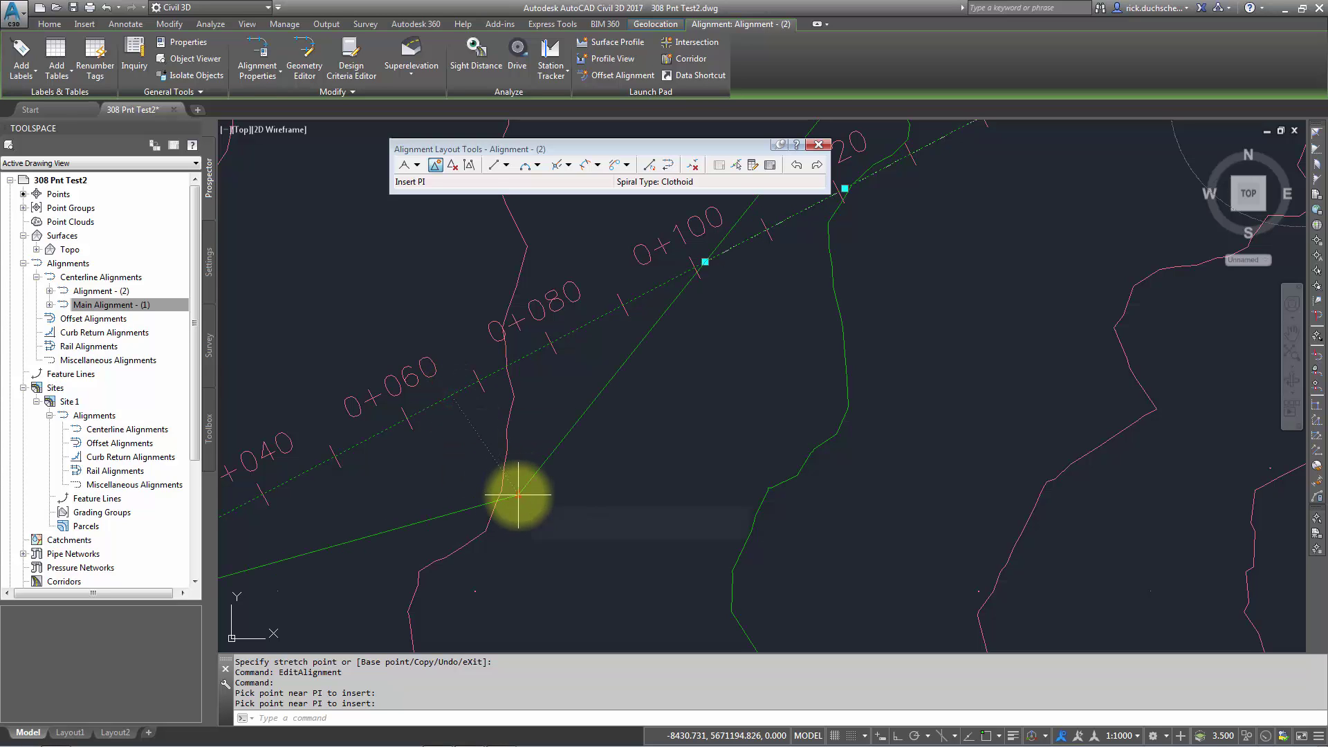
click(515, 501)
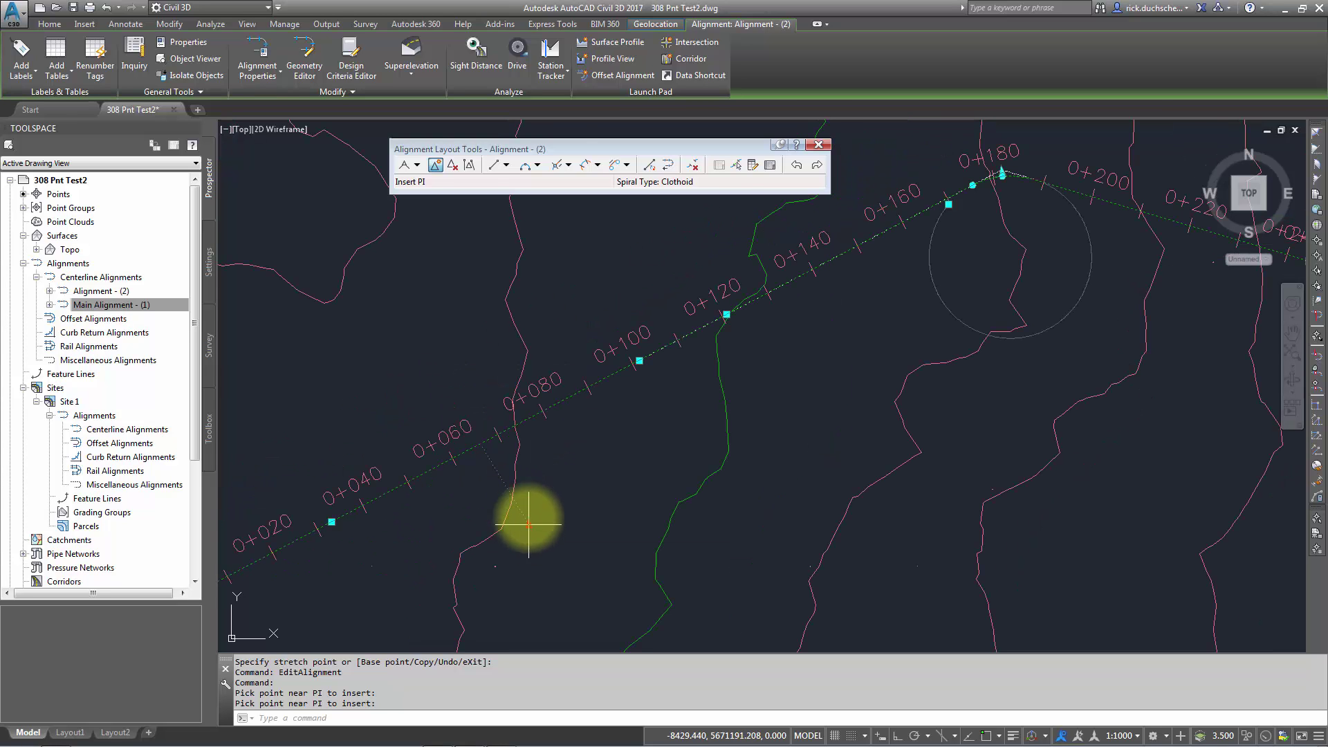
scroll(578, 417, down, 2)
click(579, 428)
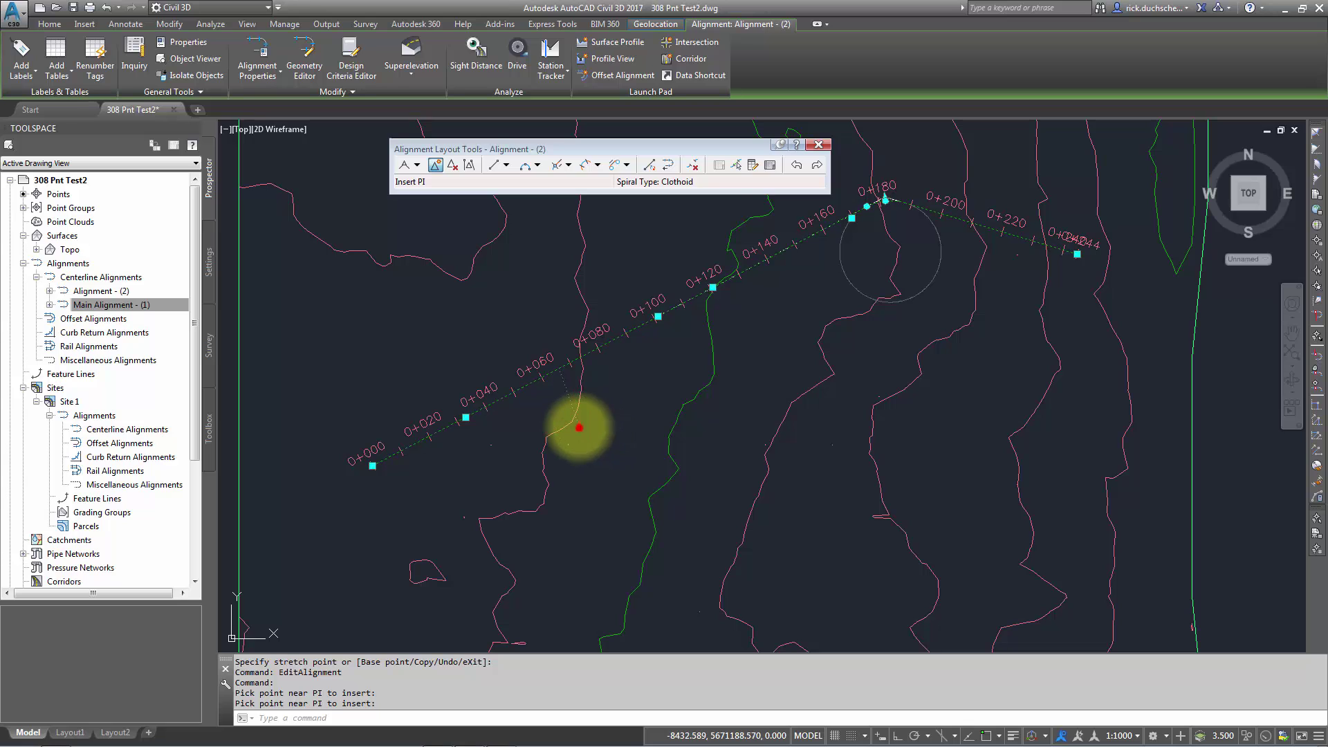
- Add a free curve fillet with a 35 m radius and a Lessthan180 solution between the two tangents meeting at the inserted PI
middle_drag(765, 367, 733, 468)
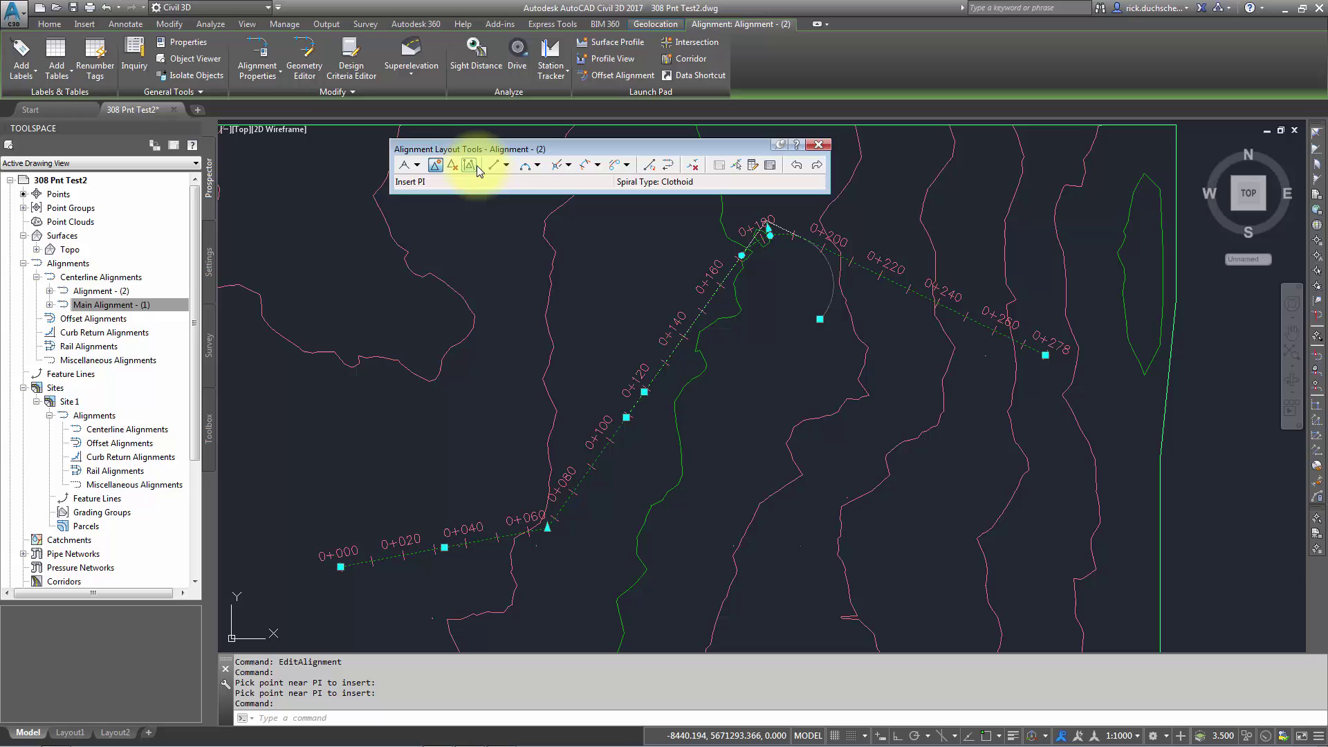
click(537, 166)
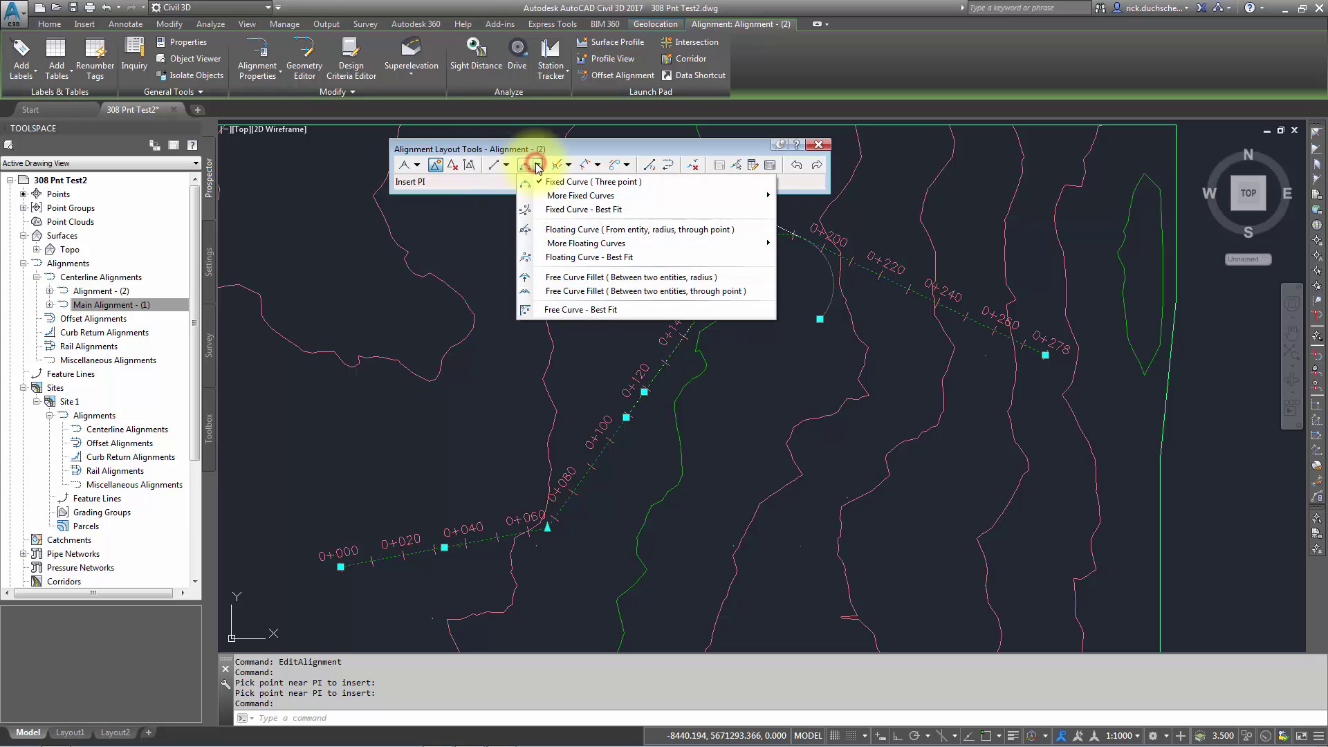
click(586, 279)
click(554, 532)
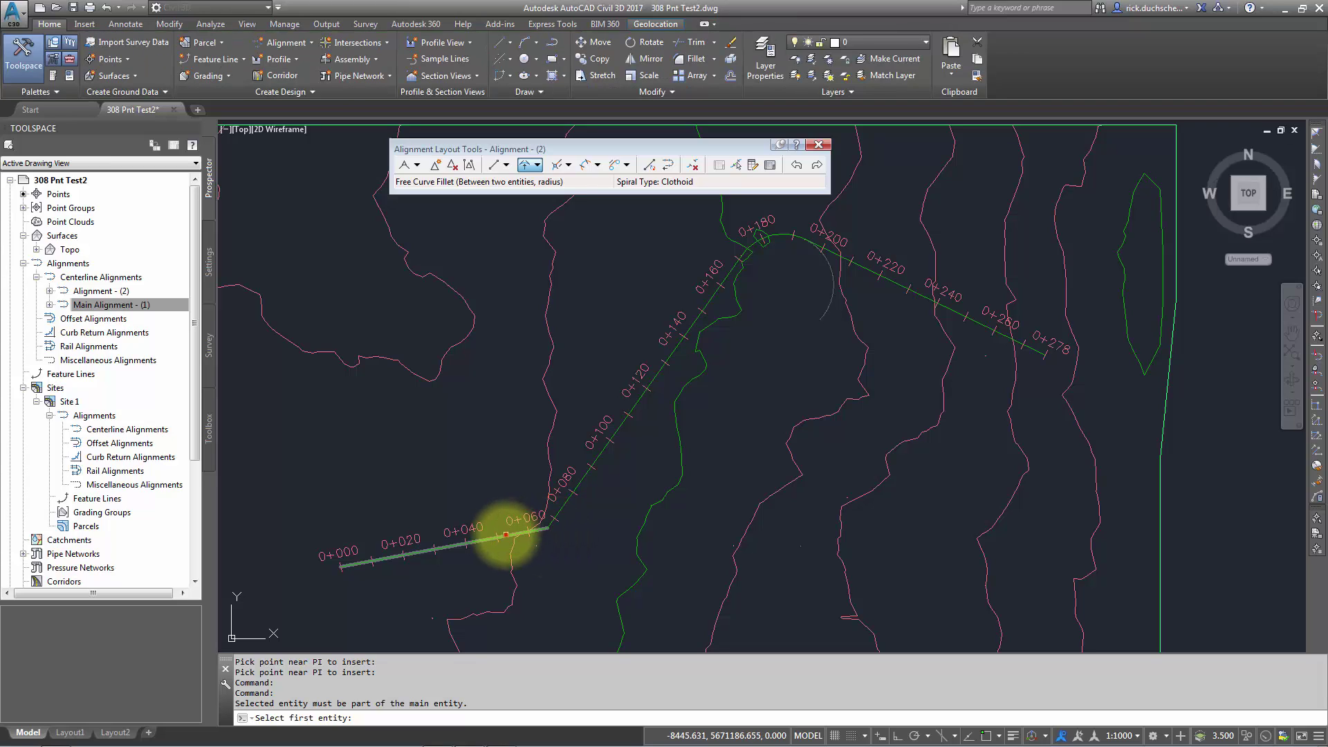
click(568, 501)
click(568, 501)
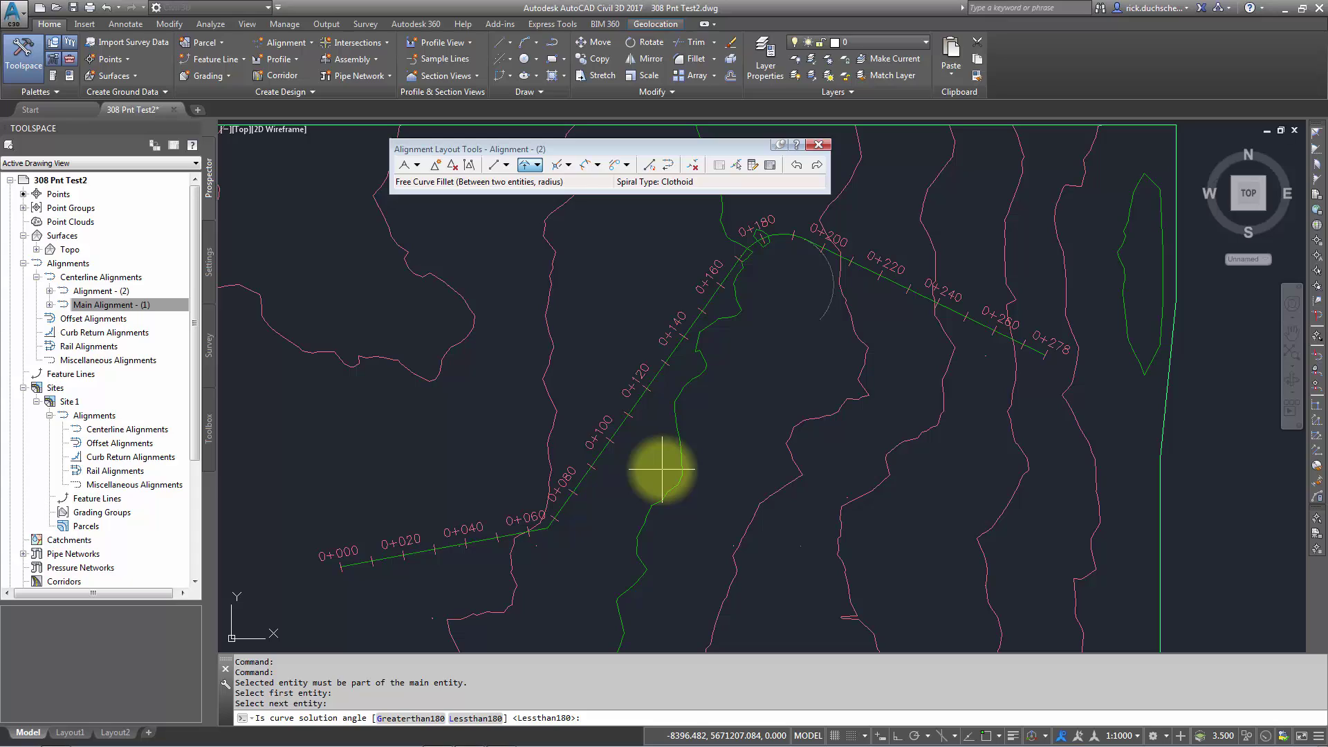
key(Return)
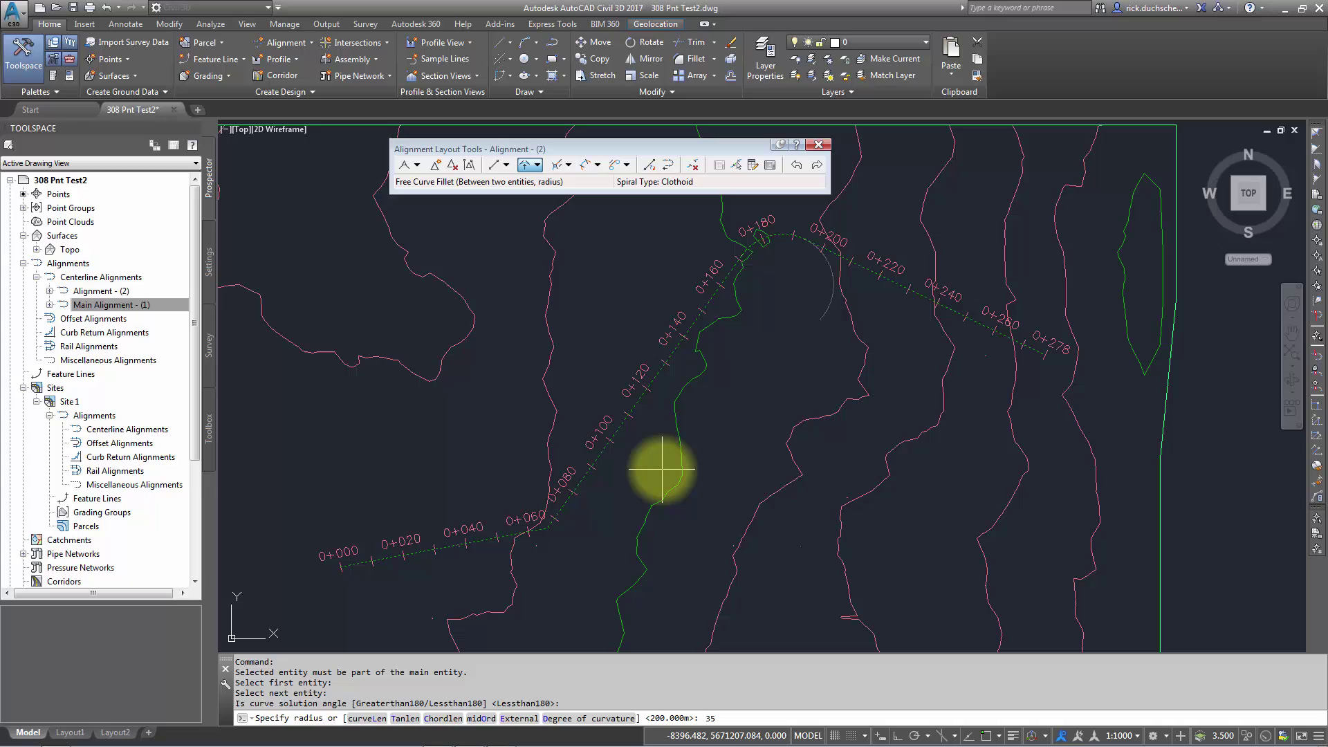
text(35)
key(Return)
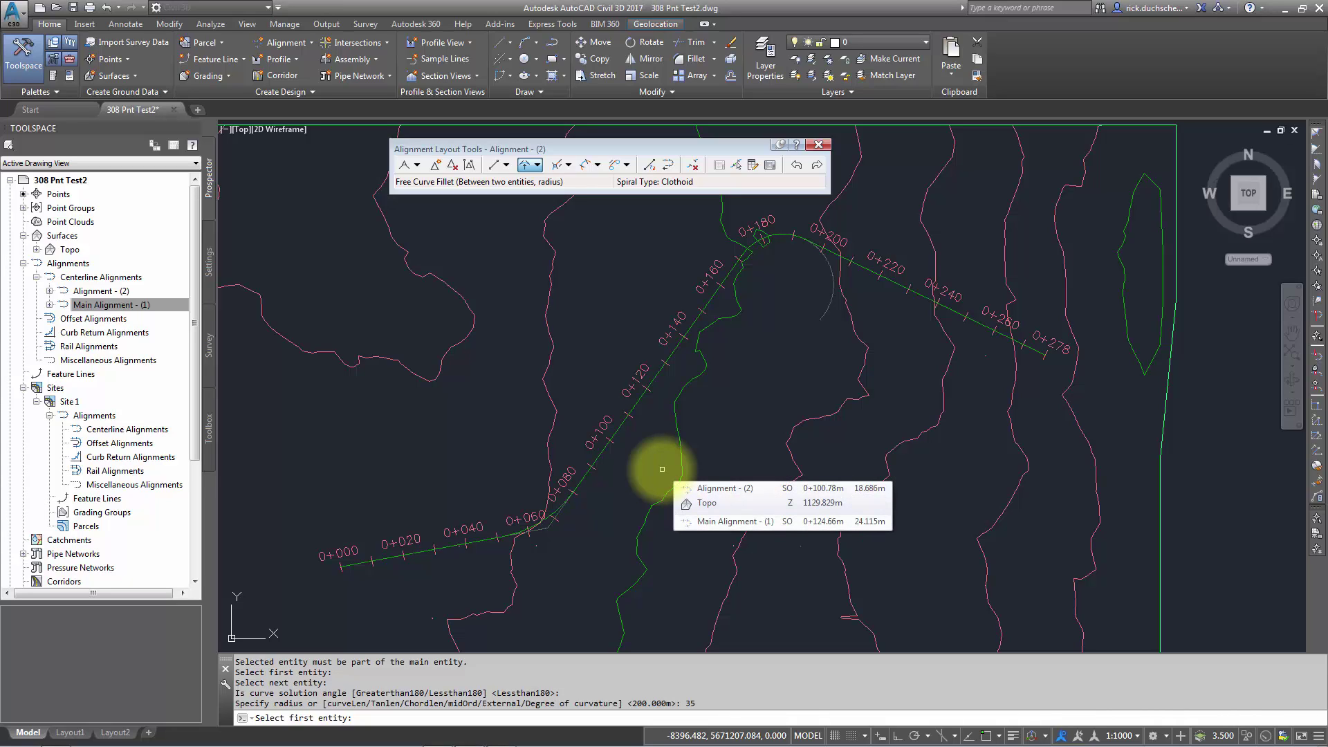
- Delete the curve sub-entity near station 0+180 from the alignment and undo the deletion
key(Return)
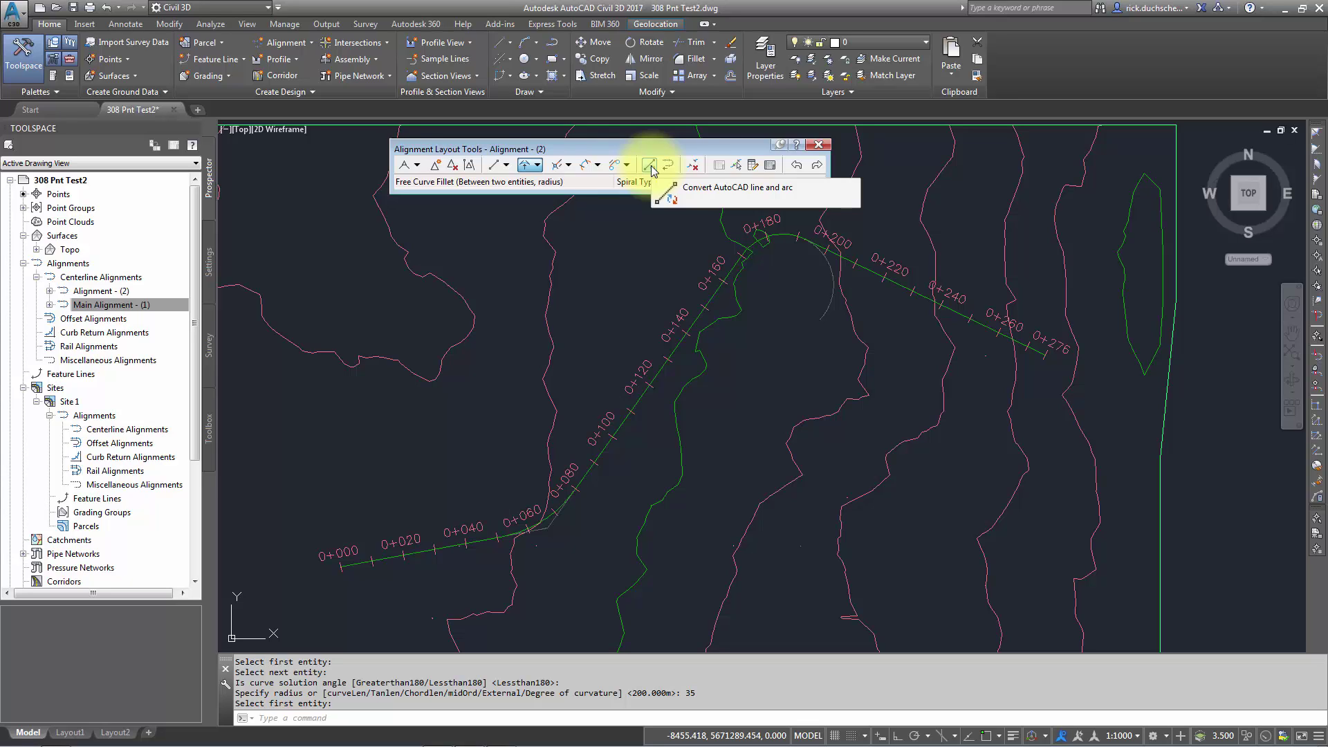
click(692, 165)
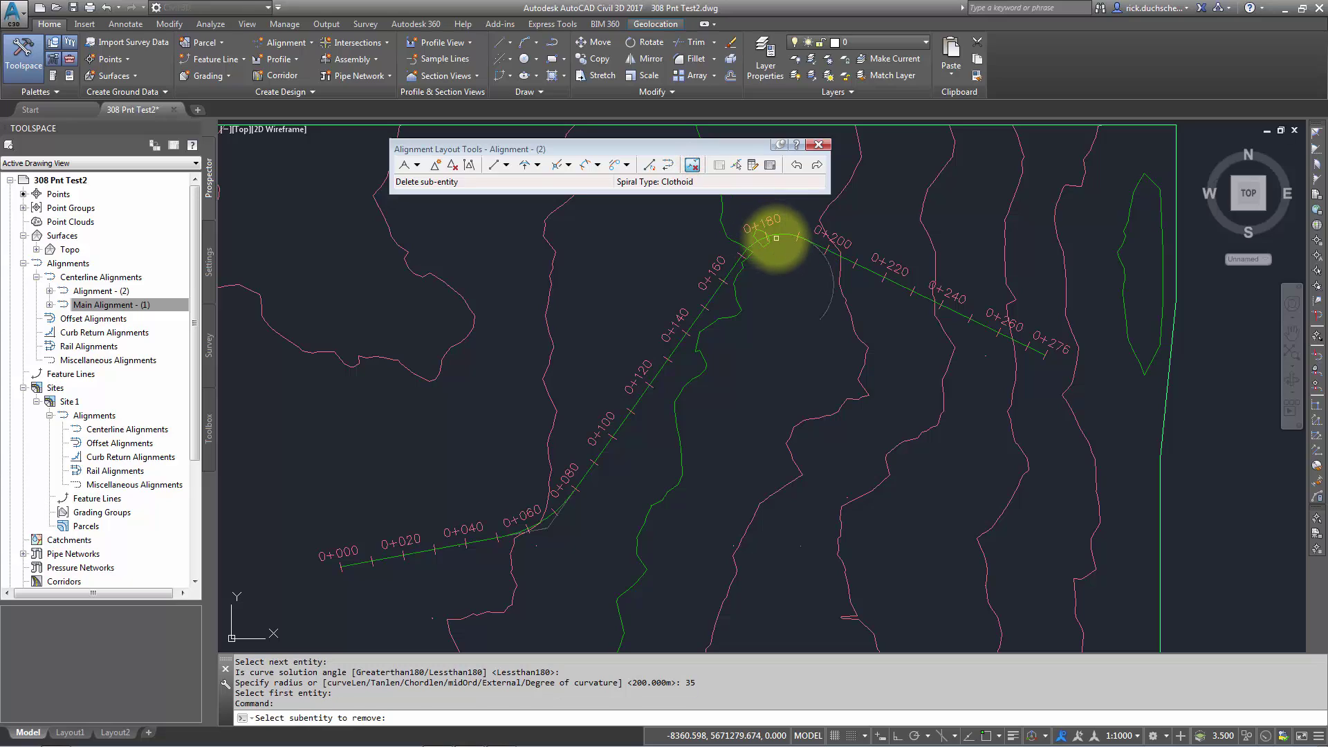
mouse_move(777, 234)
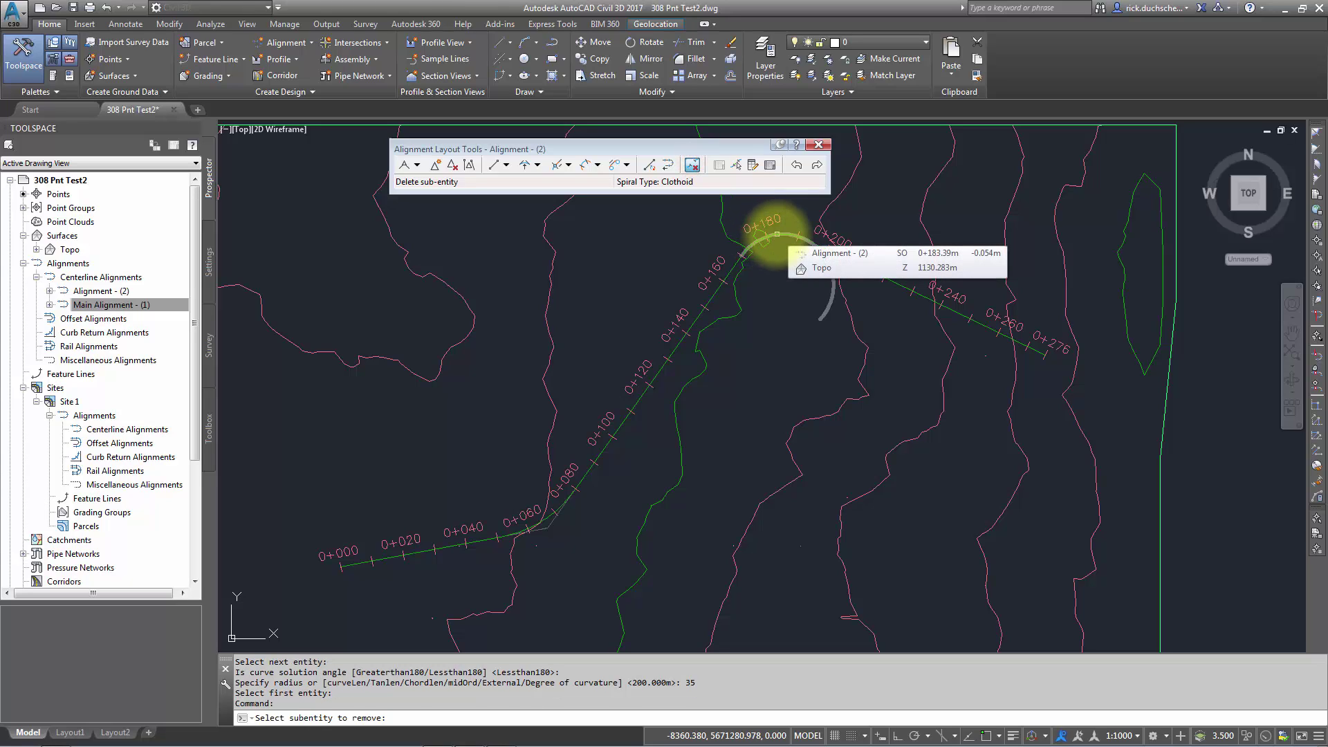
click(776, 234)
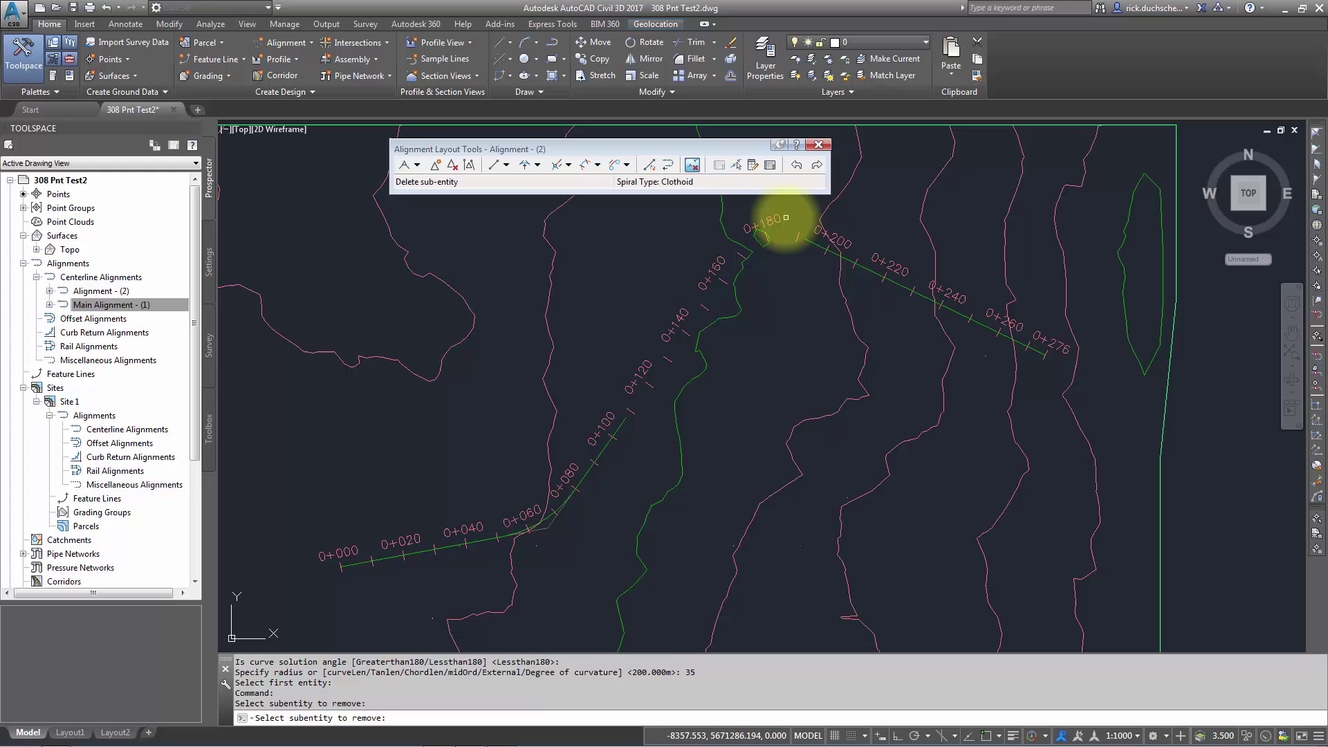
key(Return)
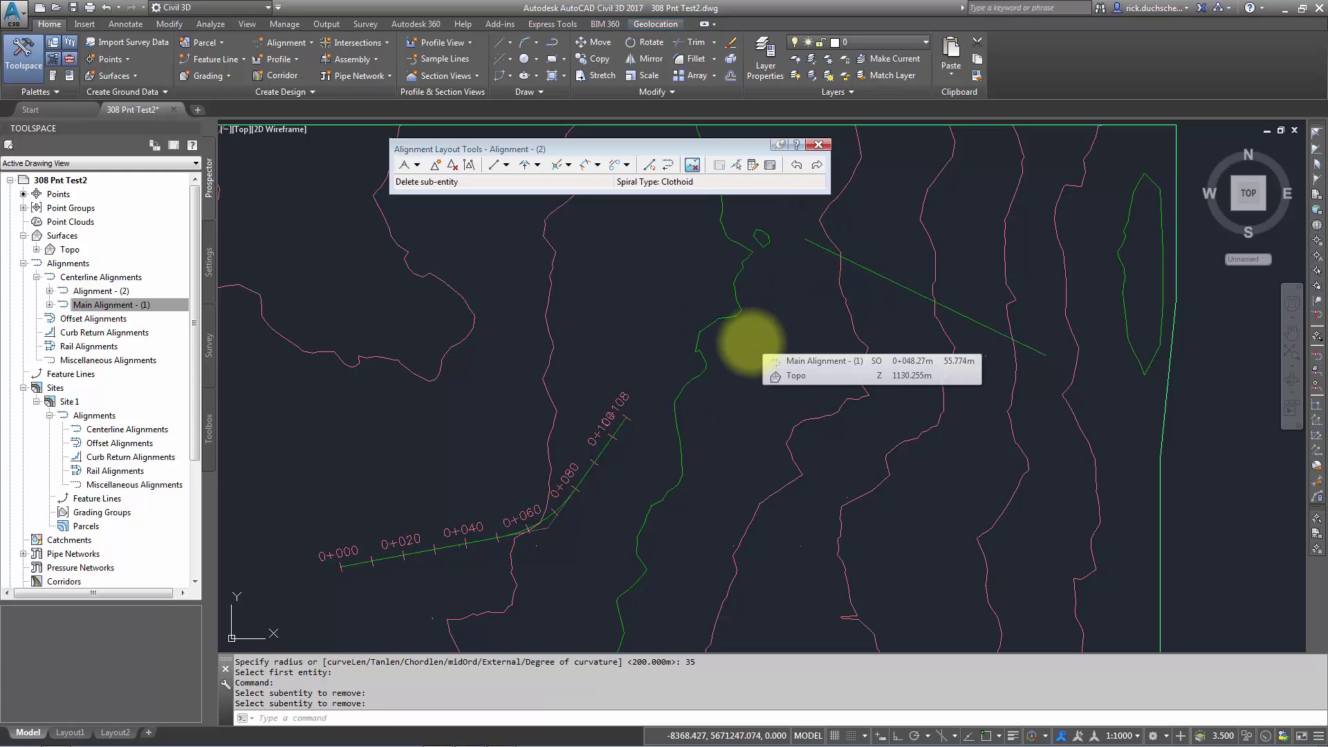
key(ctrl+z)
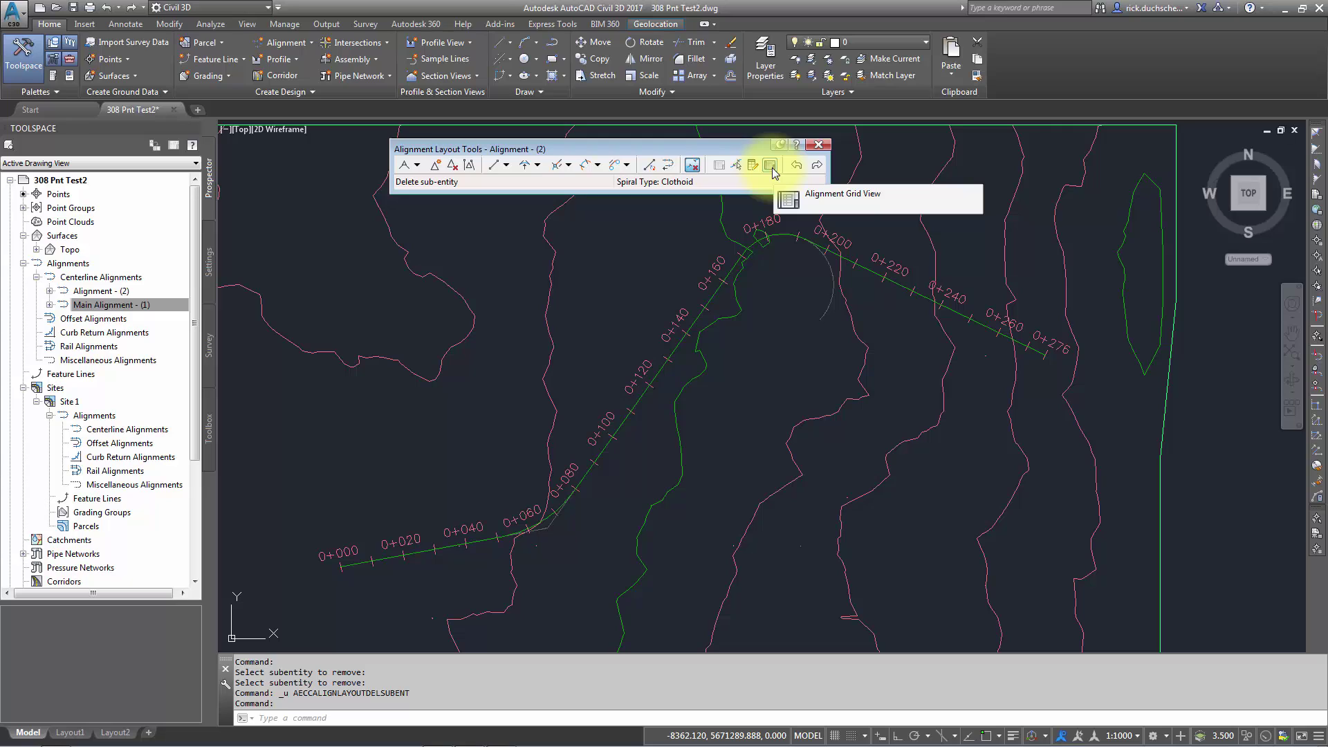
- Set the radius of the free curve between the first two tangents to 40 m in the alignment's grid view
click(771, 166)
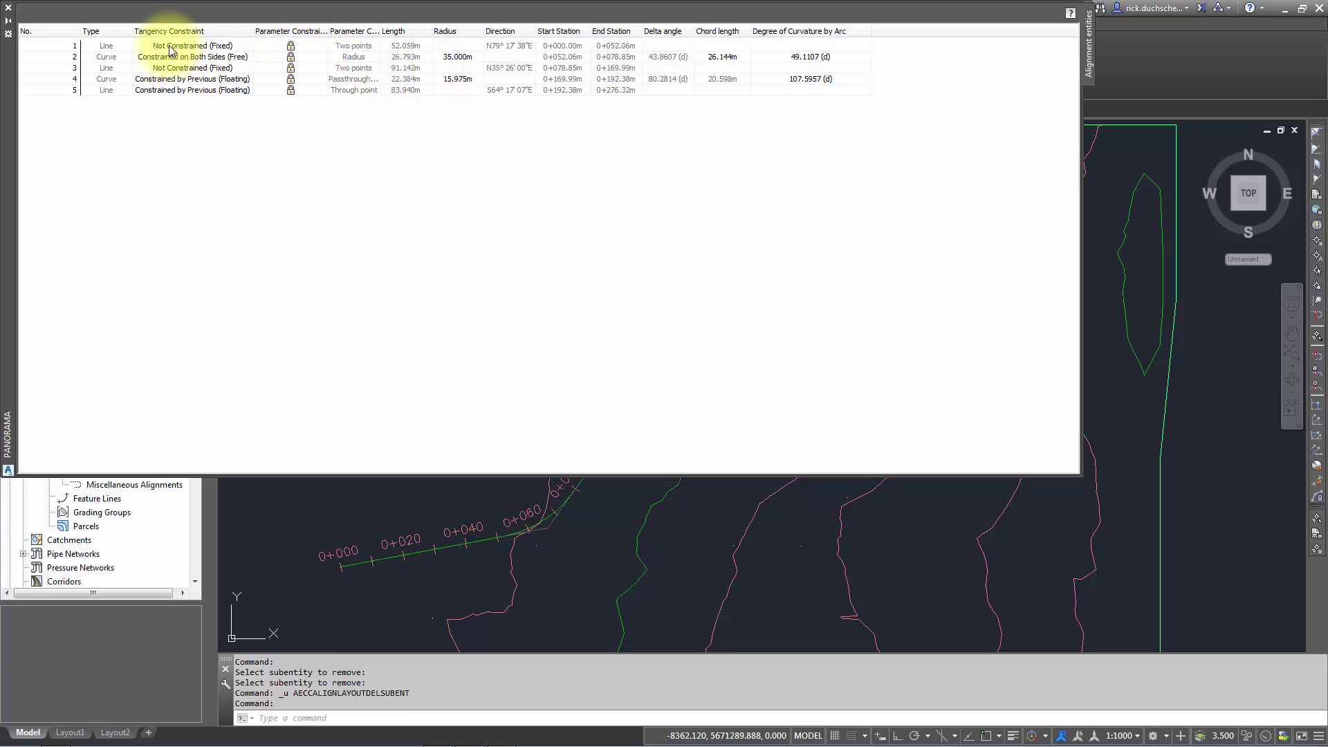
click(60, 46)
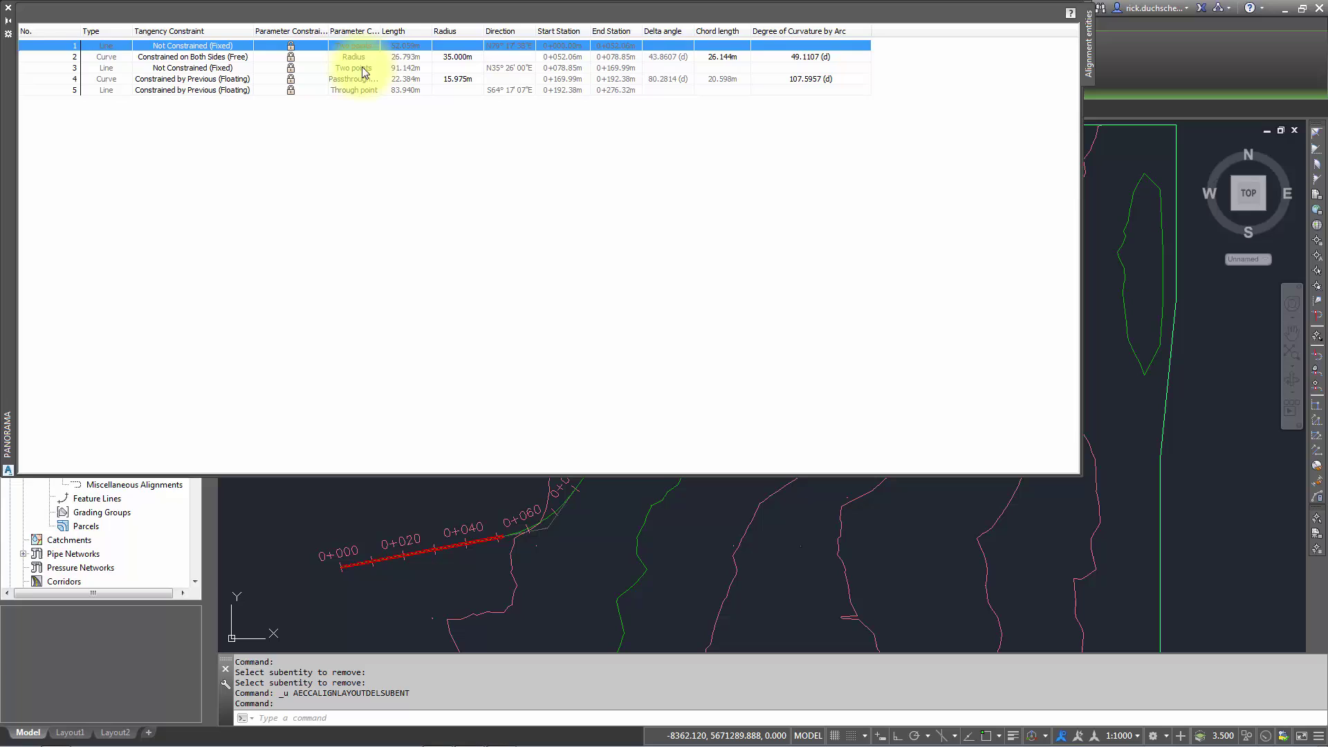
click(467, 59)
click(467, 59)
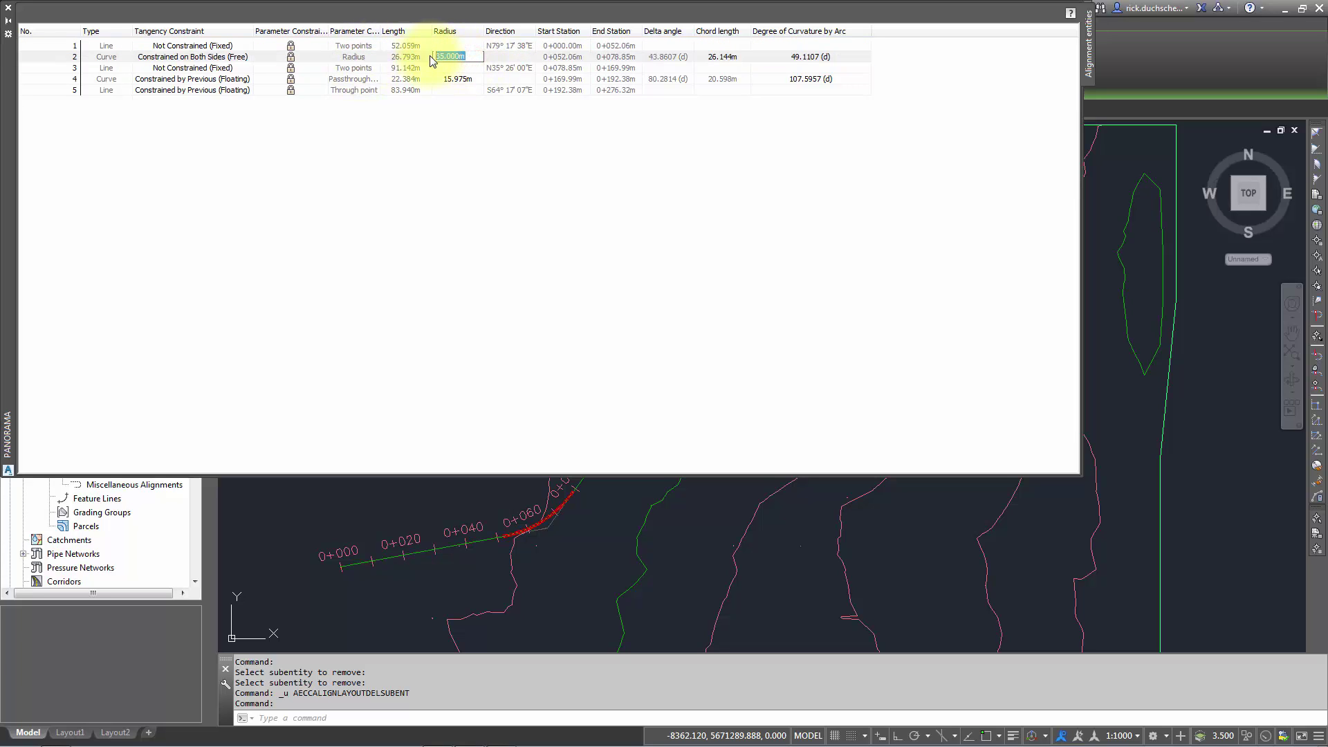
text(40)
click(484, 166)
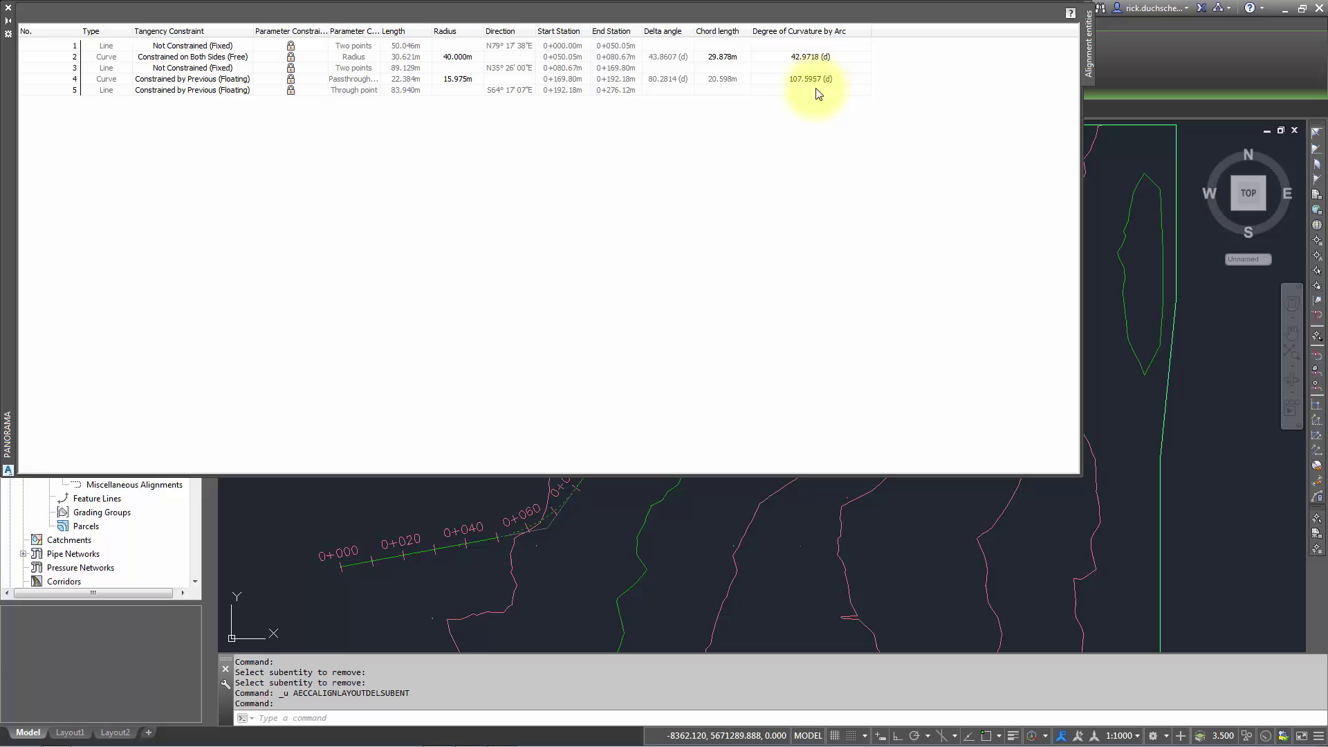
- Inspect the second tangent's direction and the following curve's parameter constraint lock, and close the grid view
click(513, 66)
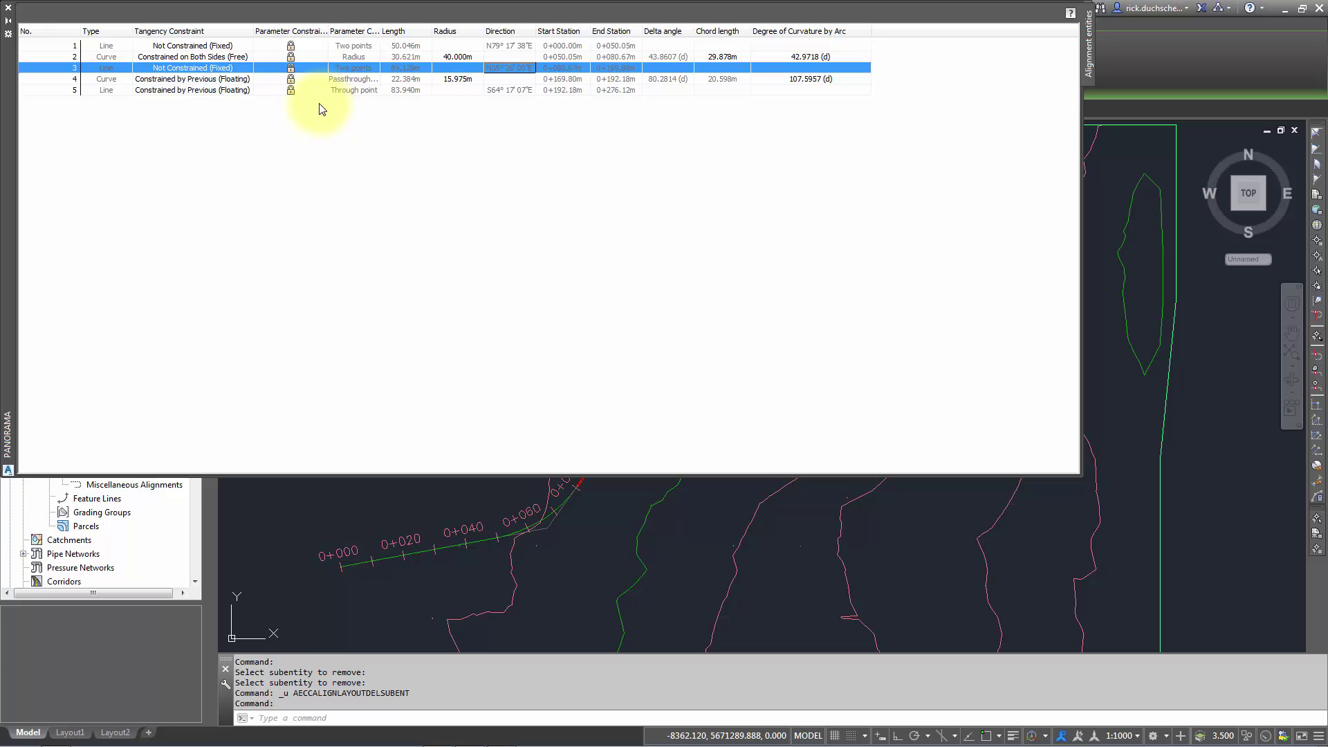
click(291, 76)
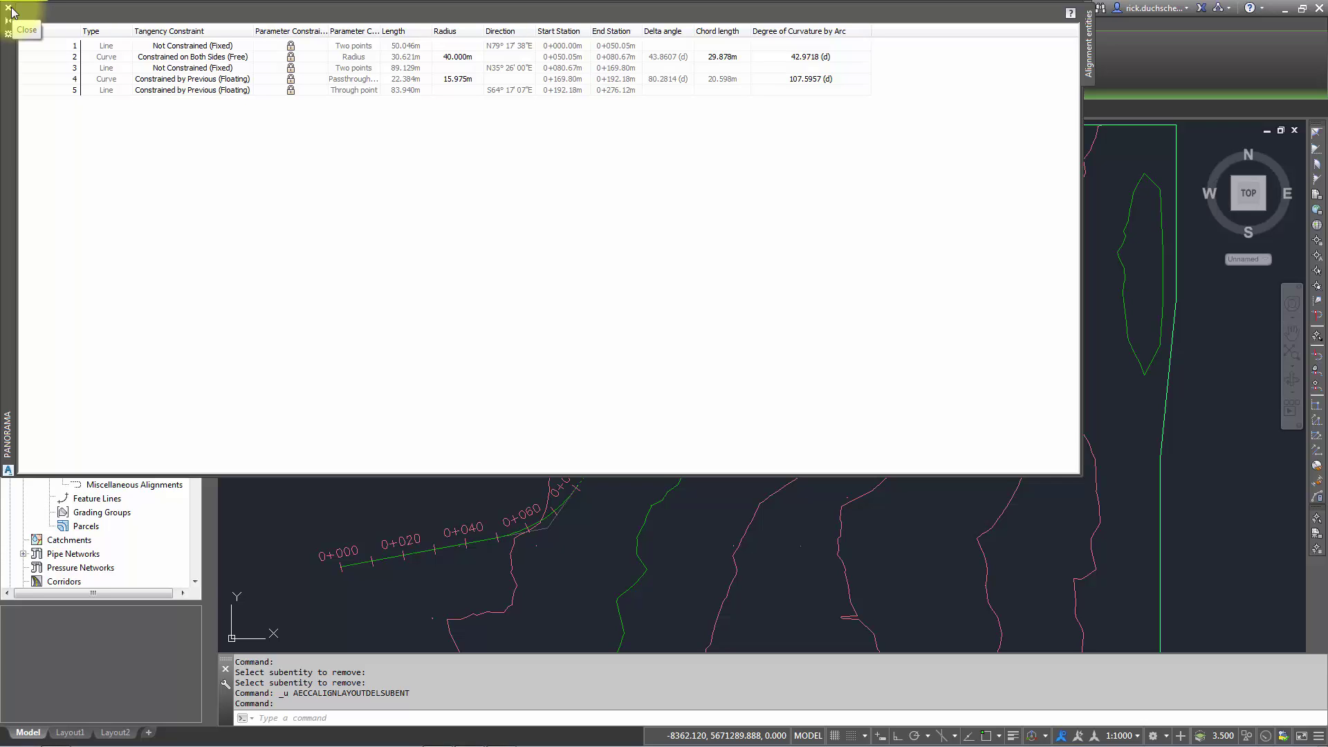
click(11, 11)
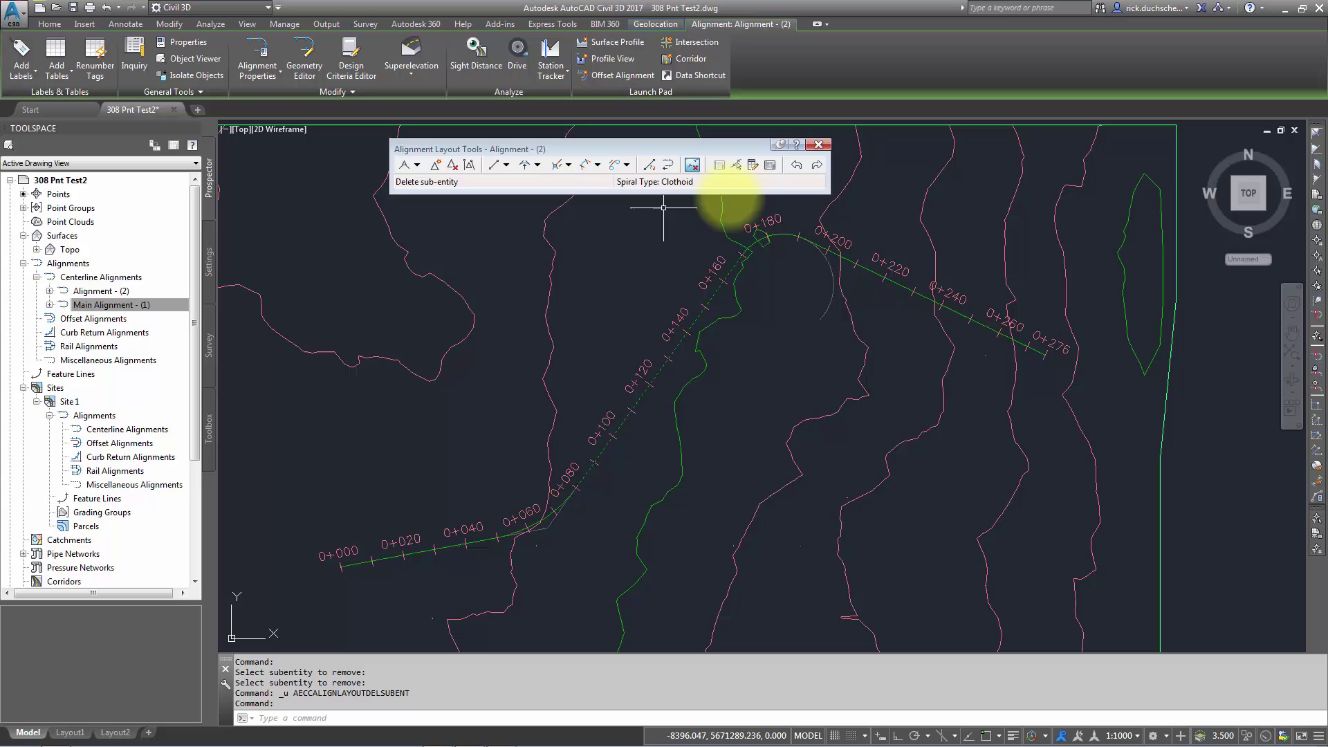
- Show the layout parameters of the floating curve near station 0+180
click(753, 165)
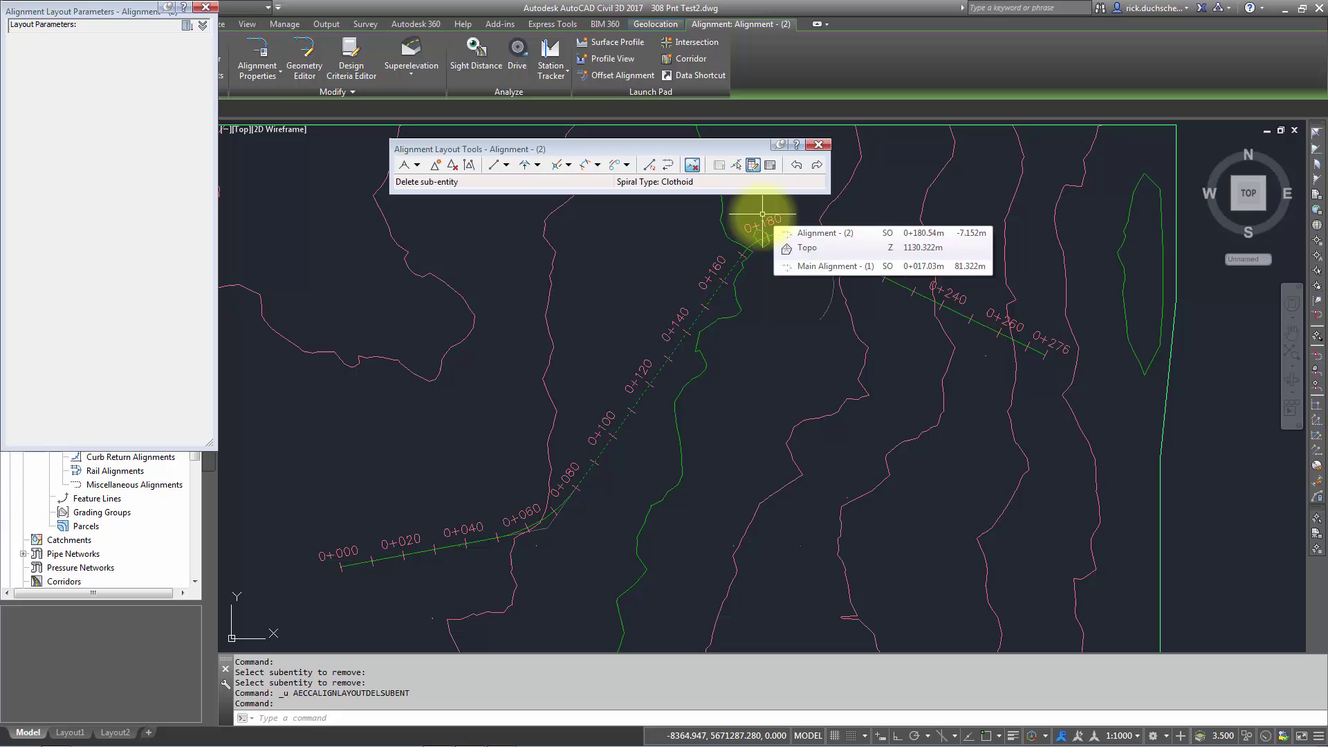
key(Escape)
key(Escape)
key(Escape)
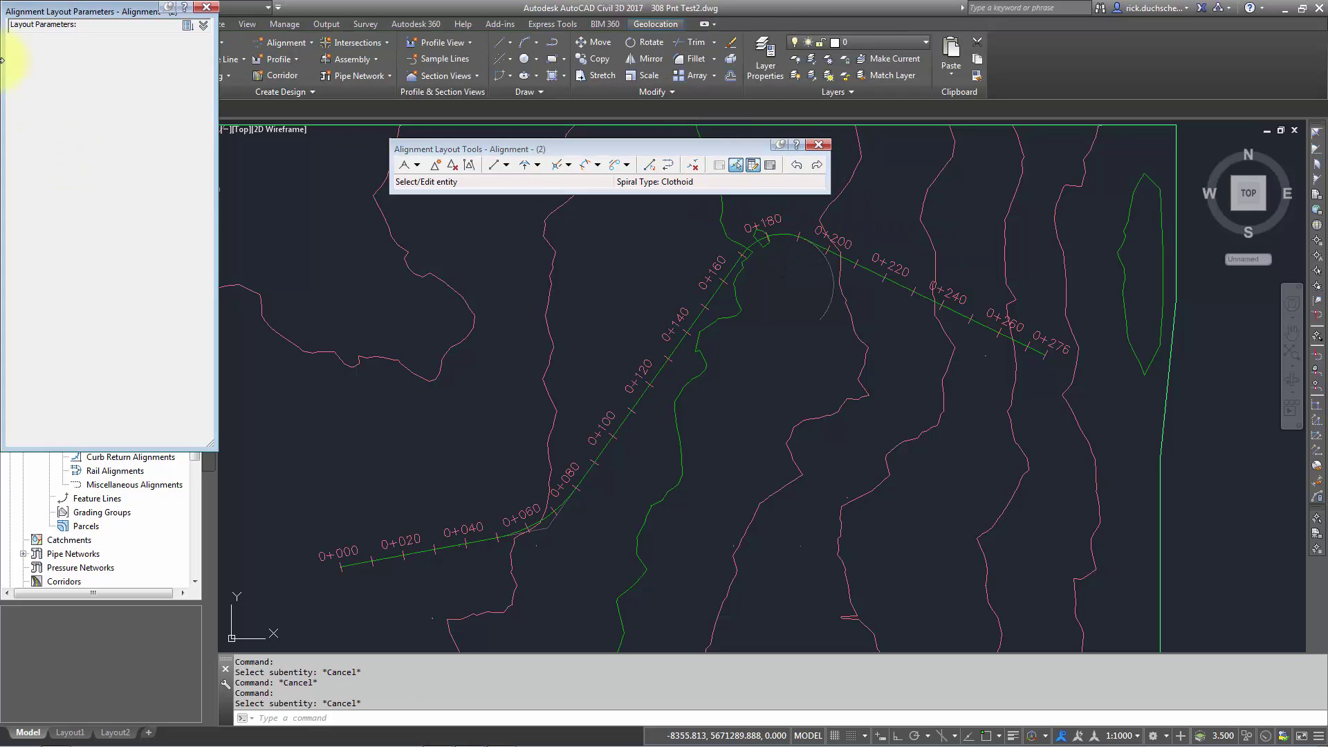
drag(47, 12, 63, 35)
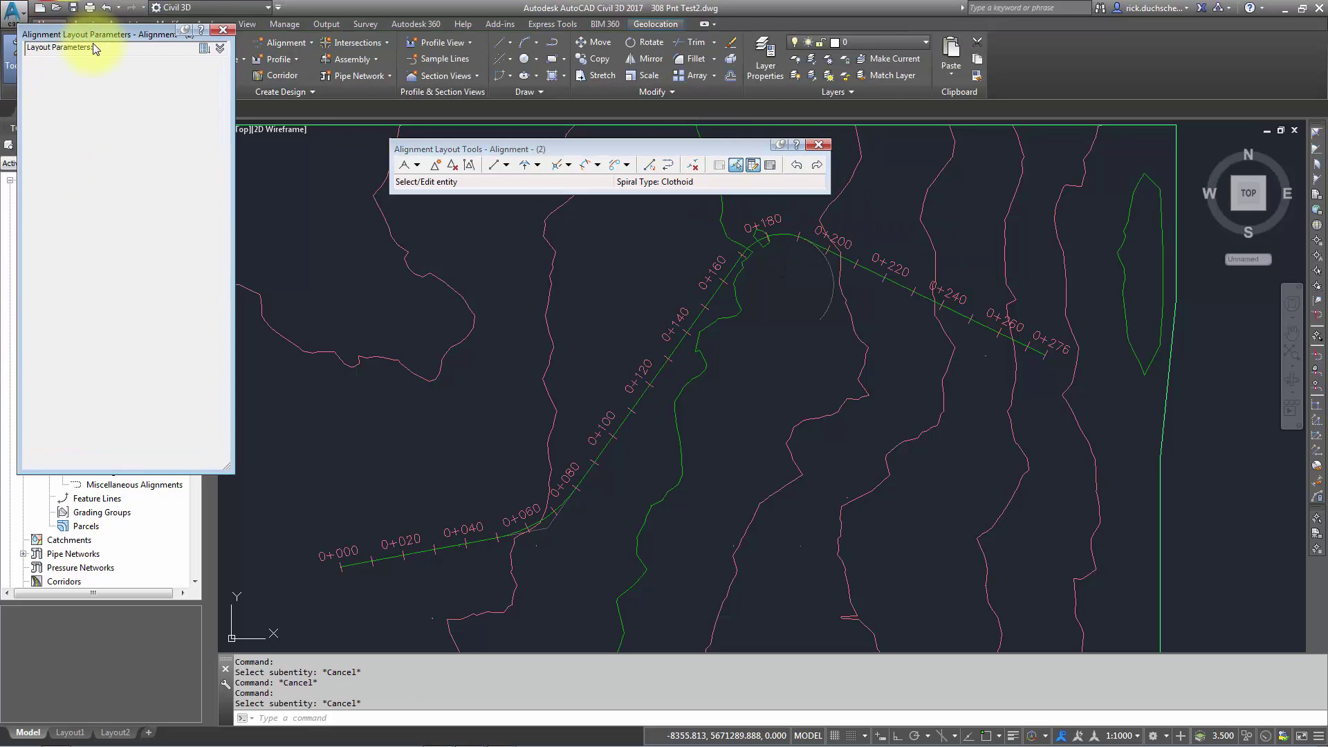
click(733, 167)
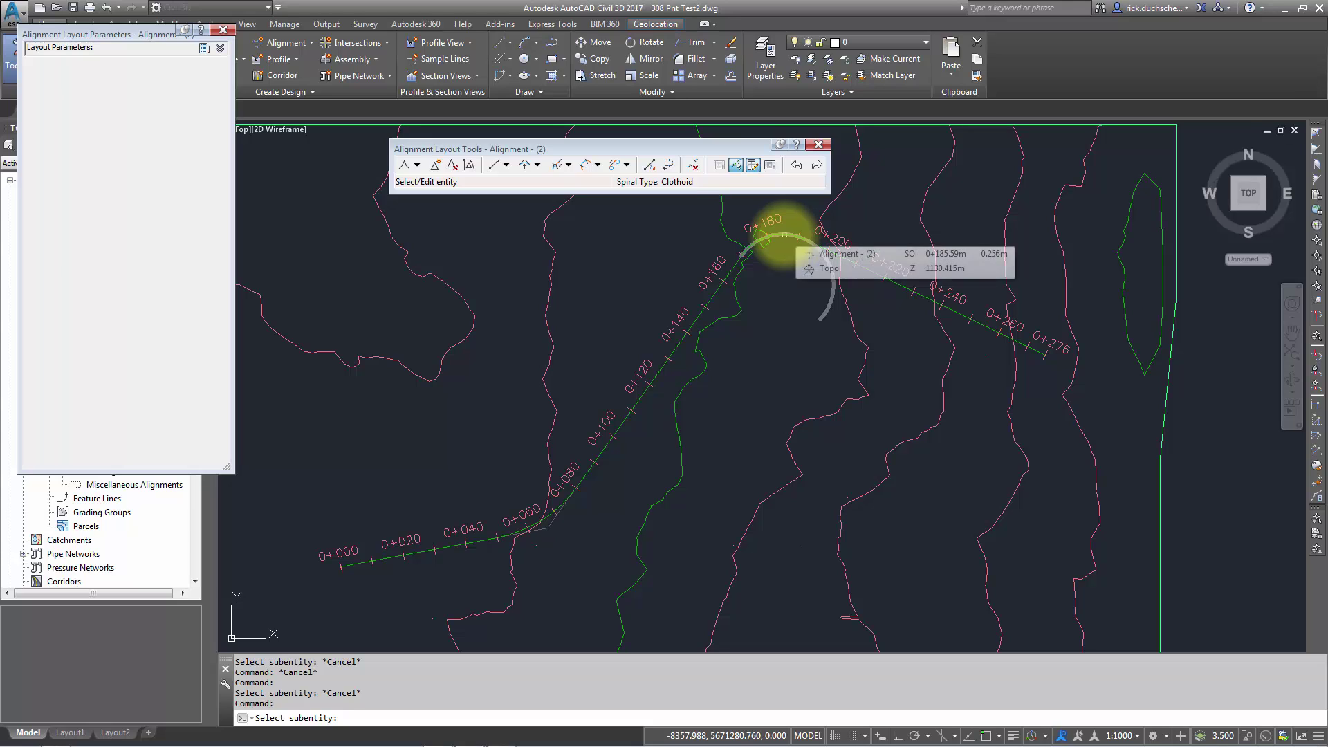
click(784, 236)
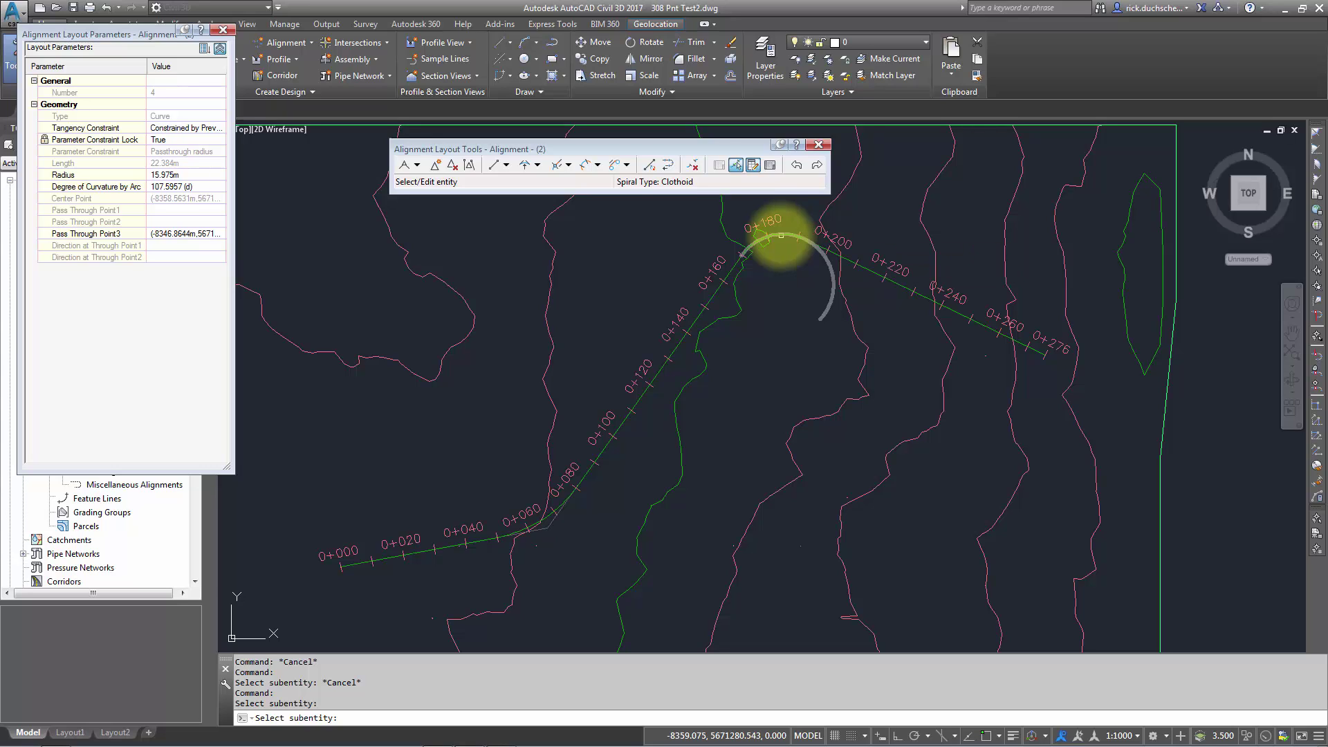
- Check the curve's radius and degree of curvature parameters, and close the layout parameters
click(176, 175)
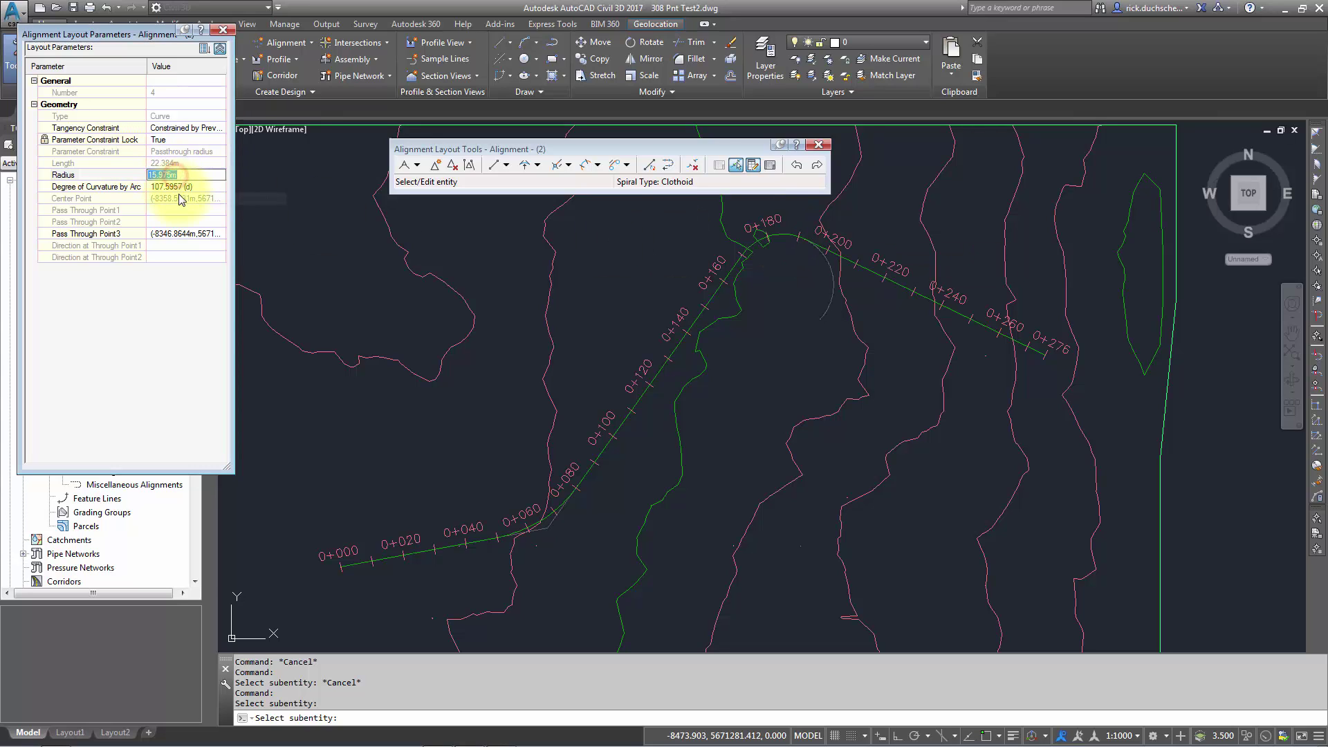
click(171, 187)
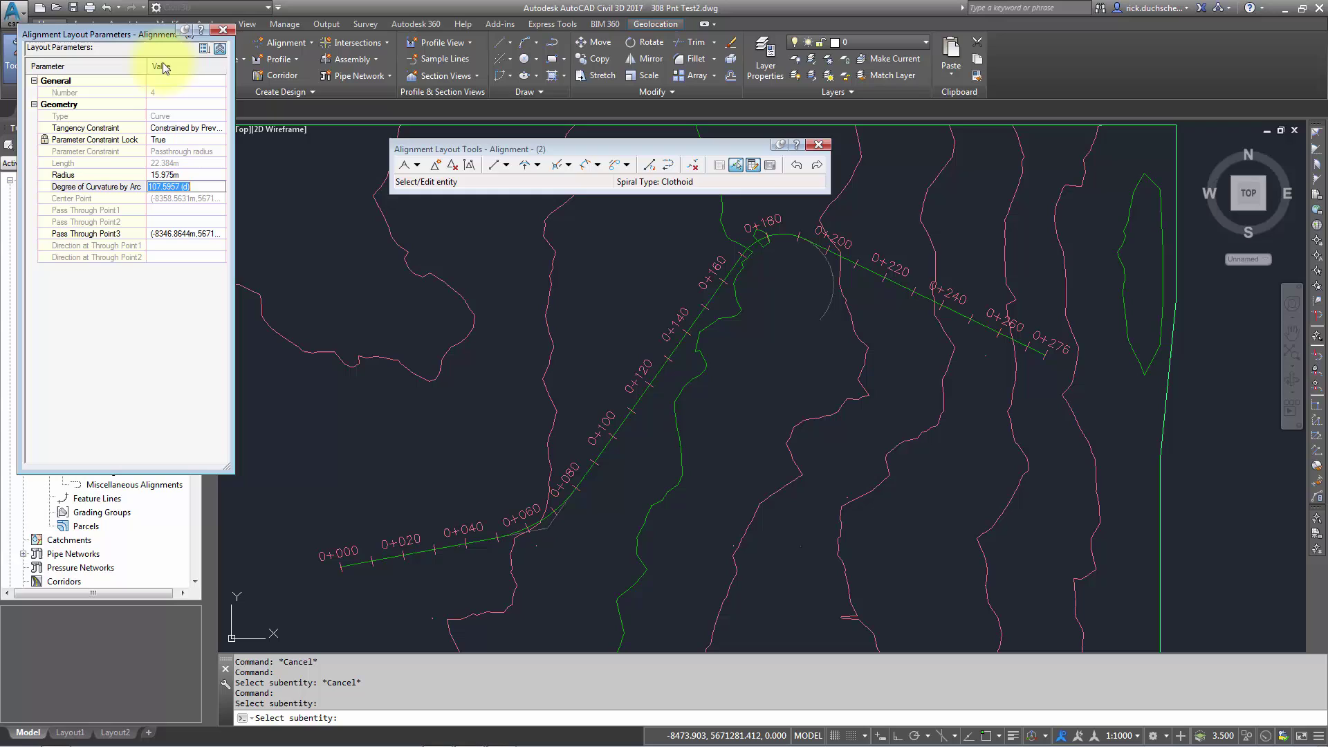
drag(188, 35, 307, 112)
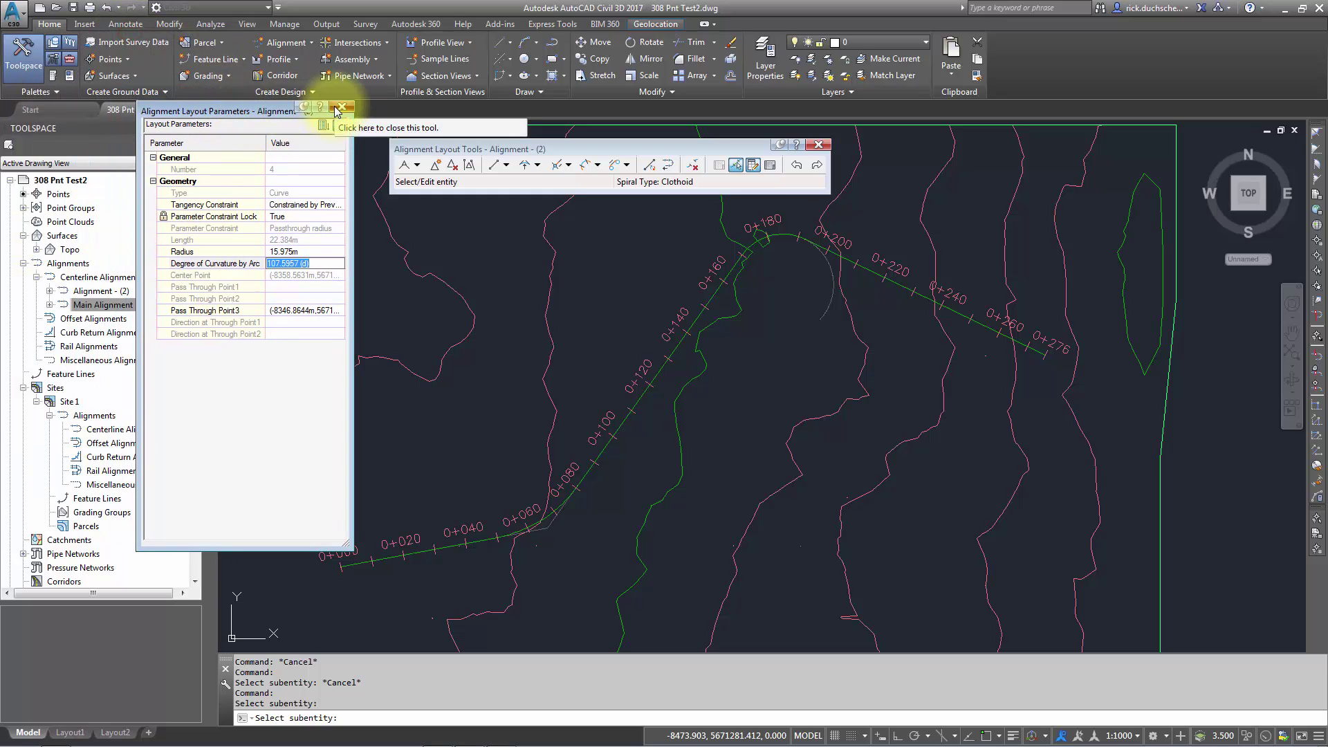
click(339, 108)
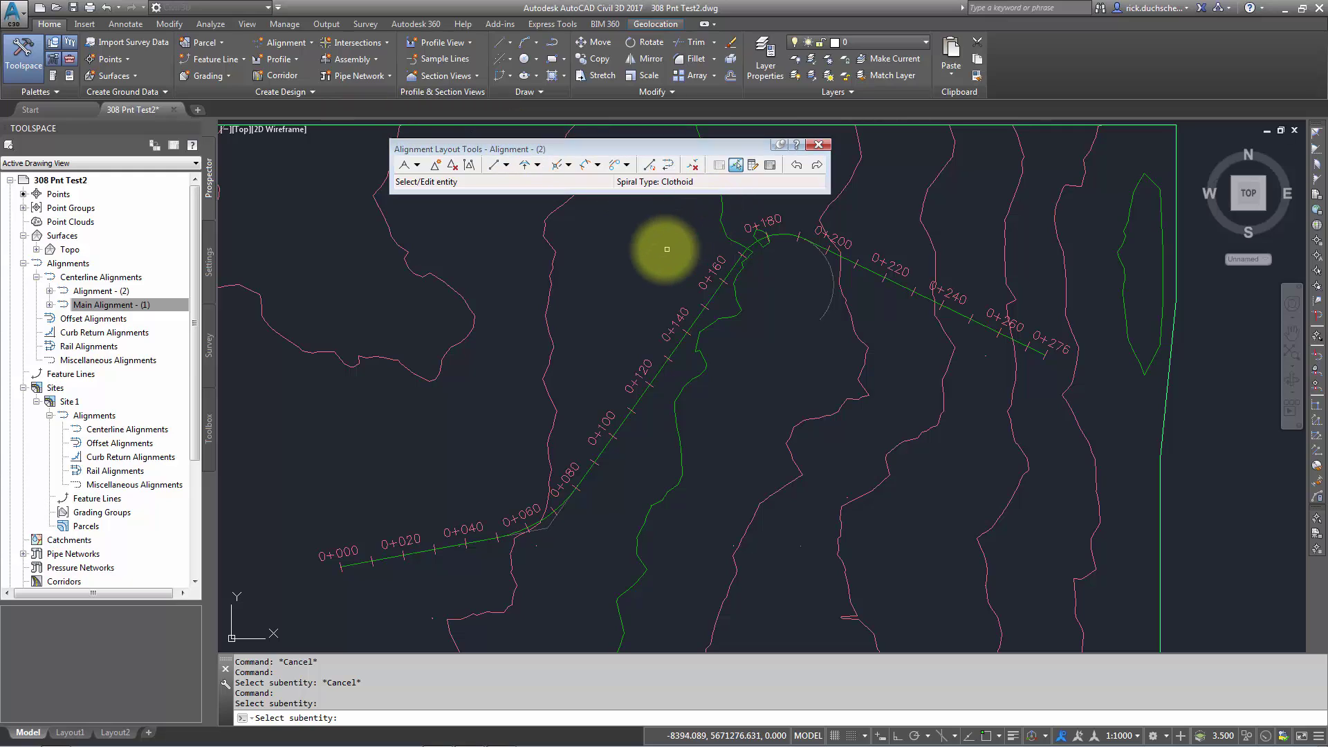
key(Return)
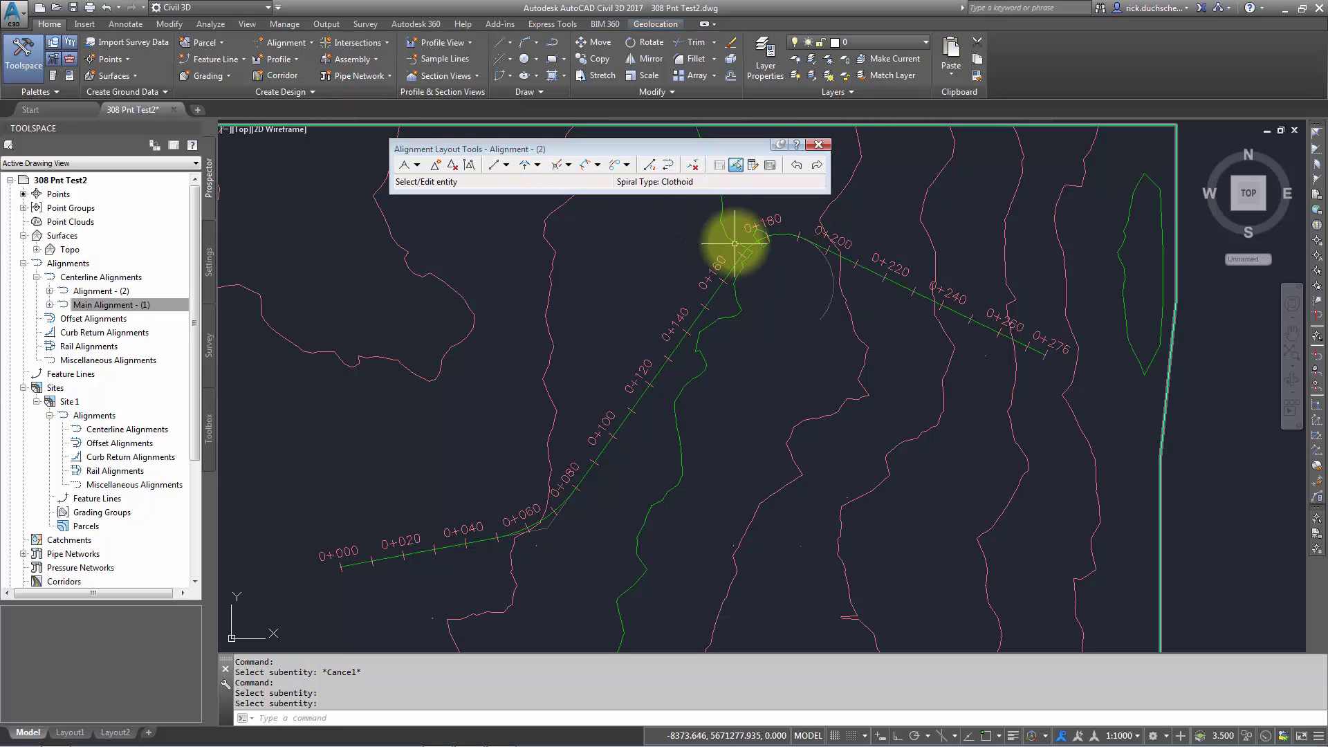